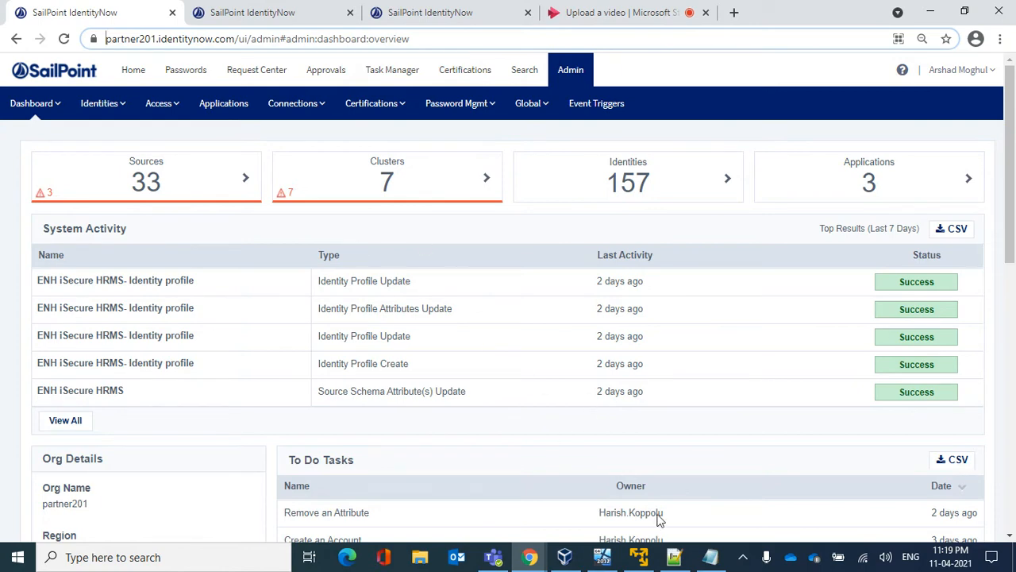
Step: Close the test-group Properties dialog, select the extensibility-test OU, and minimize the VM window
click(600, 559)
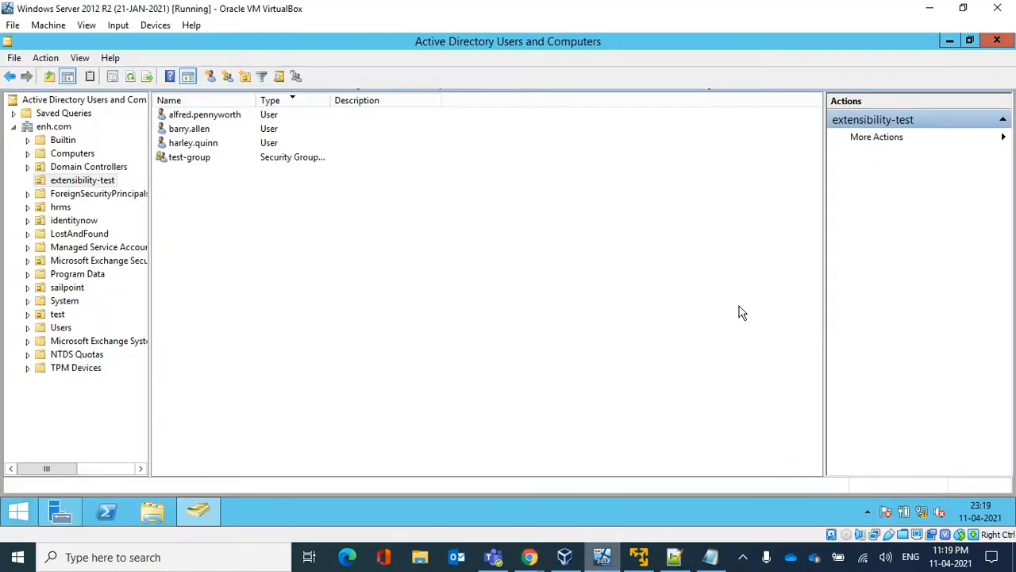
click(948, 39)
click(641, 93)
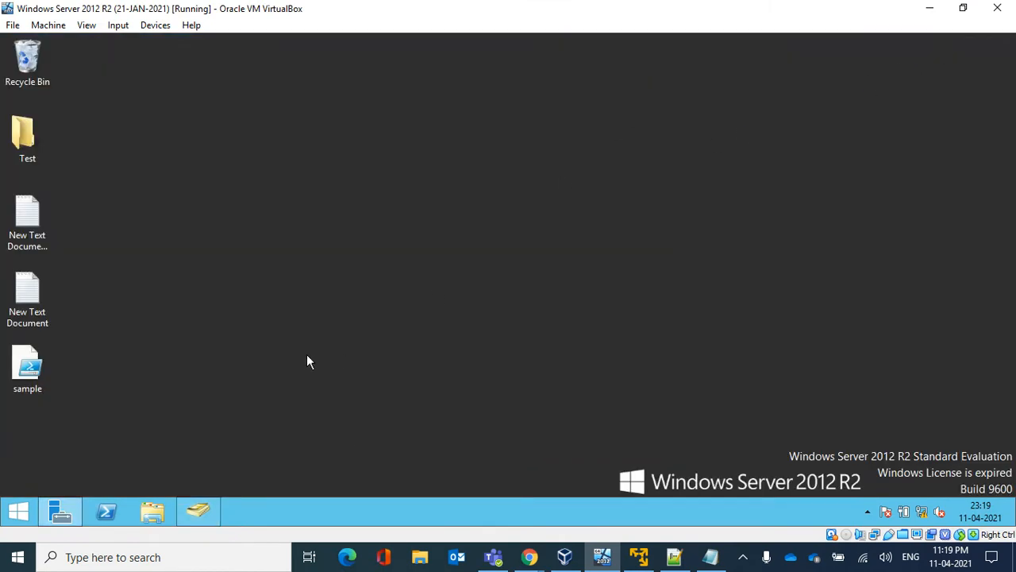
click(198, 508)
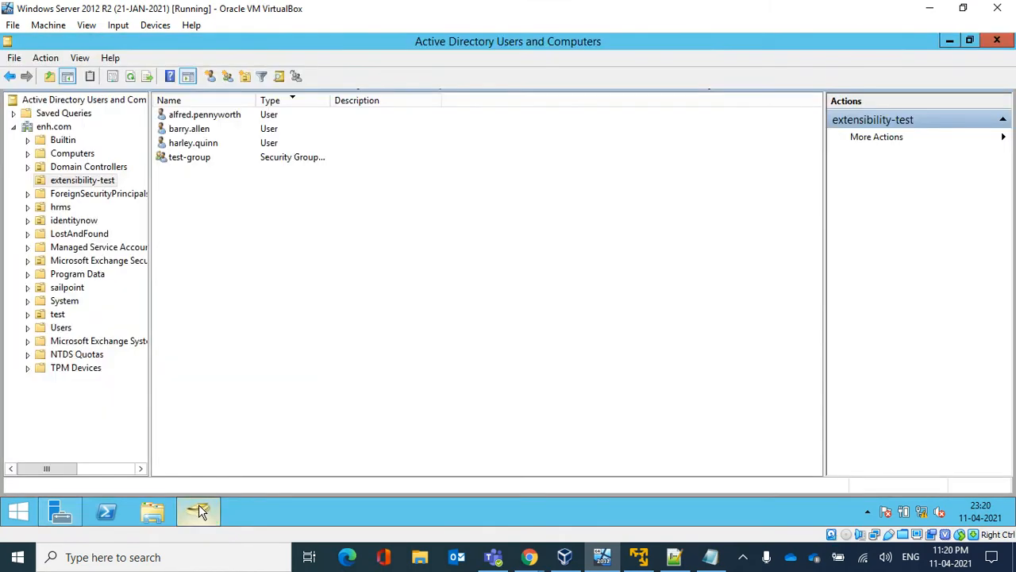
click(56, 184)
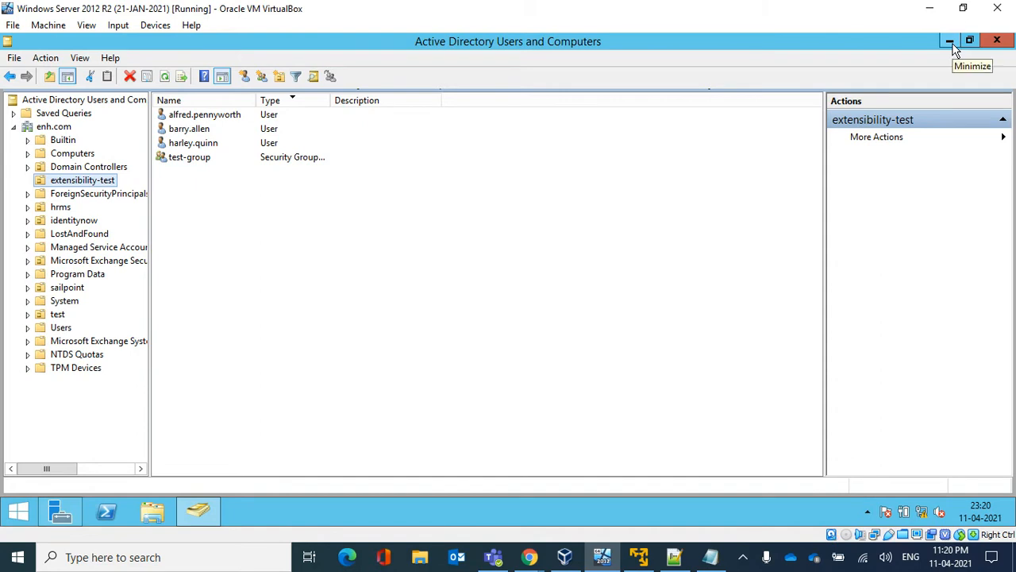
click(929, 10)
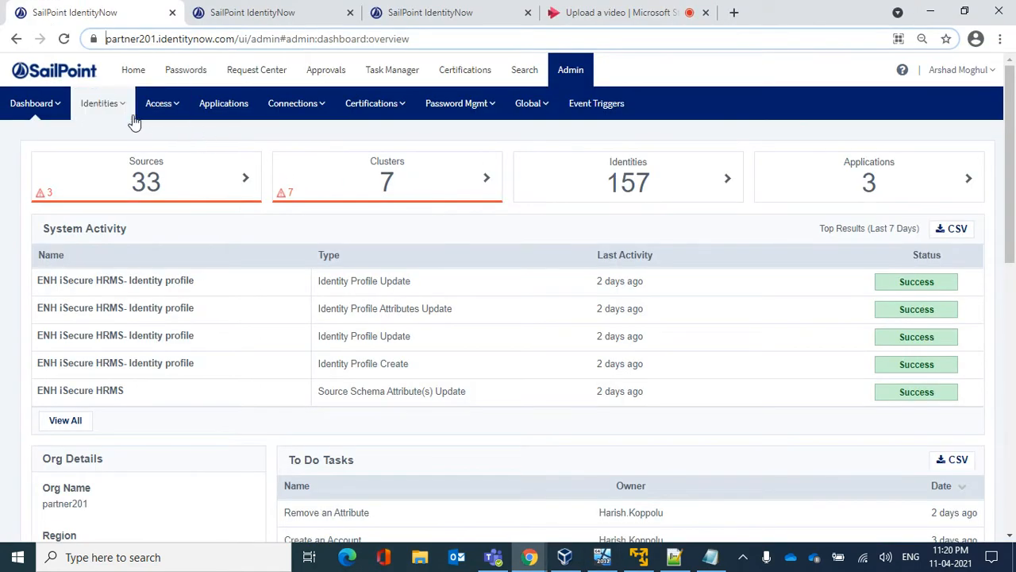
Step: Search the Teams apps for 'sailpoin' and add the Sailpoint app
click(493, 556)
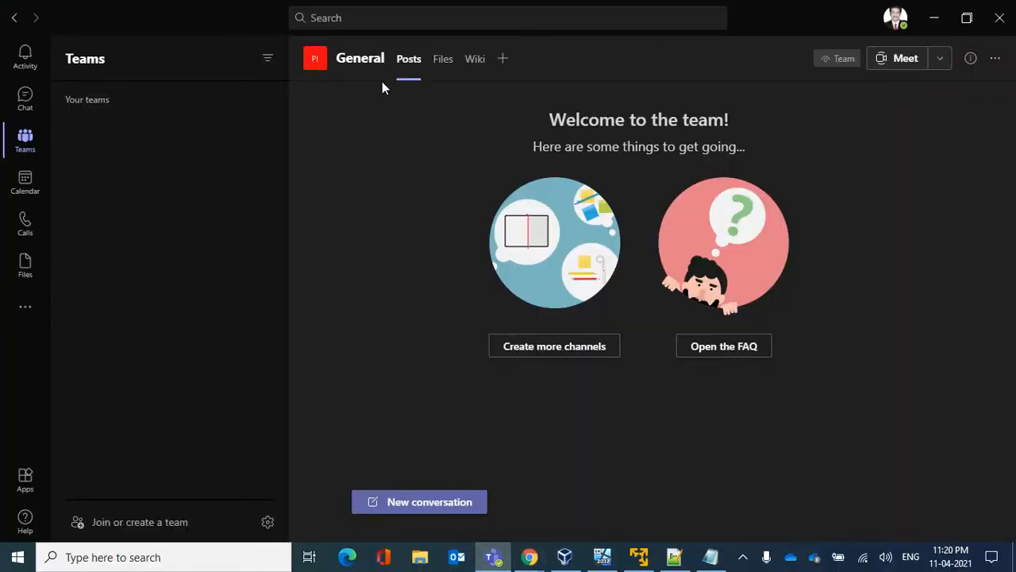
click(24, 312)
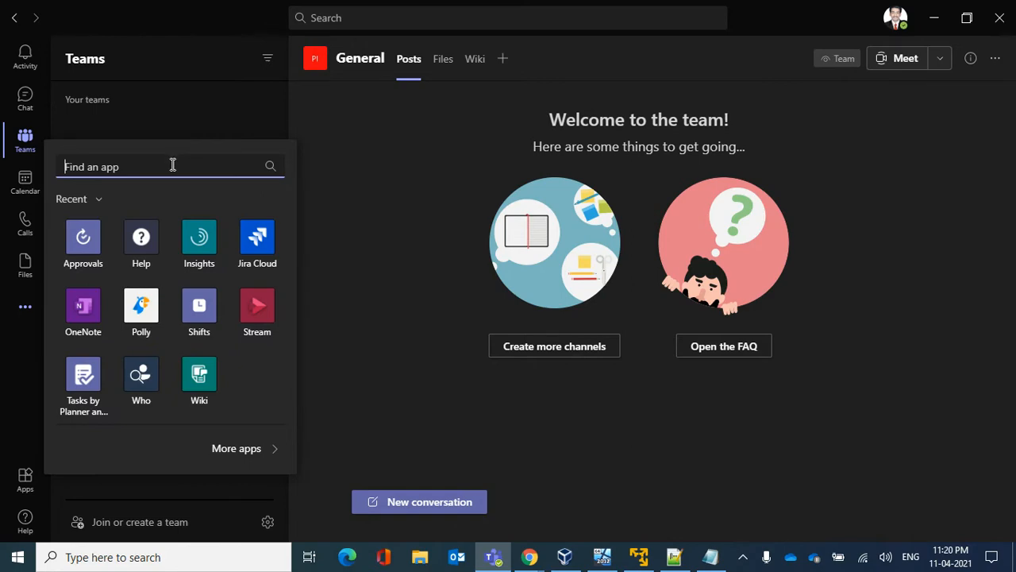
text(sailpoint)
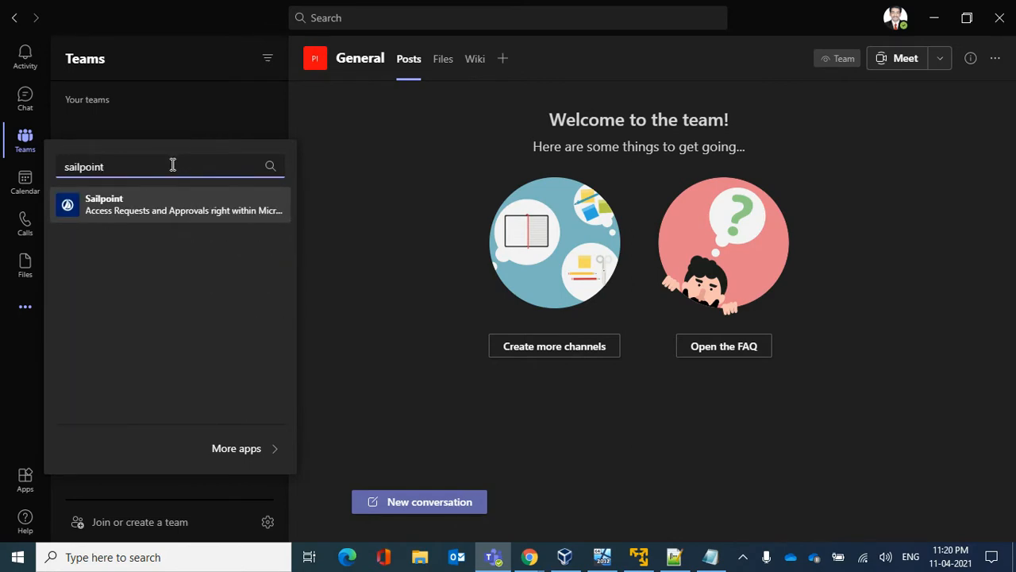
click(123, 204)
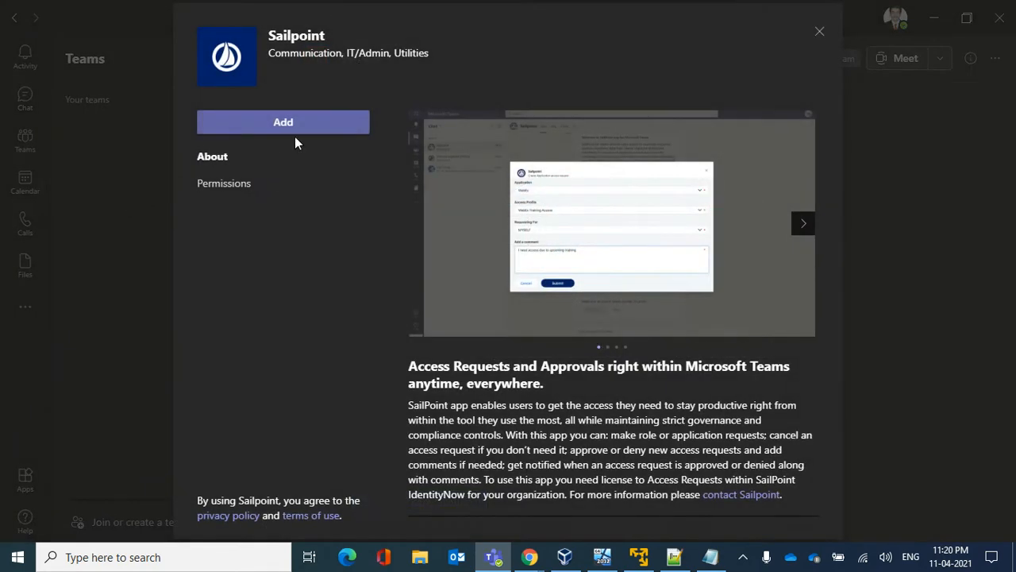
click(305, 129)
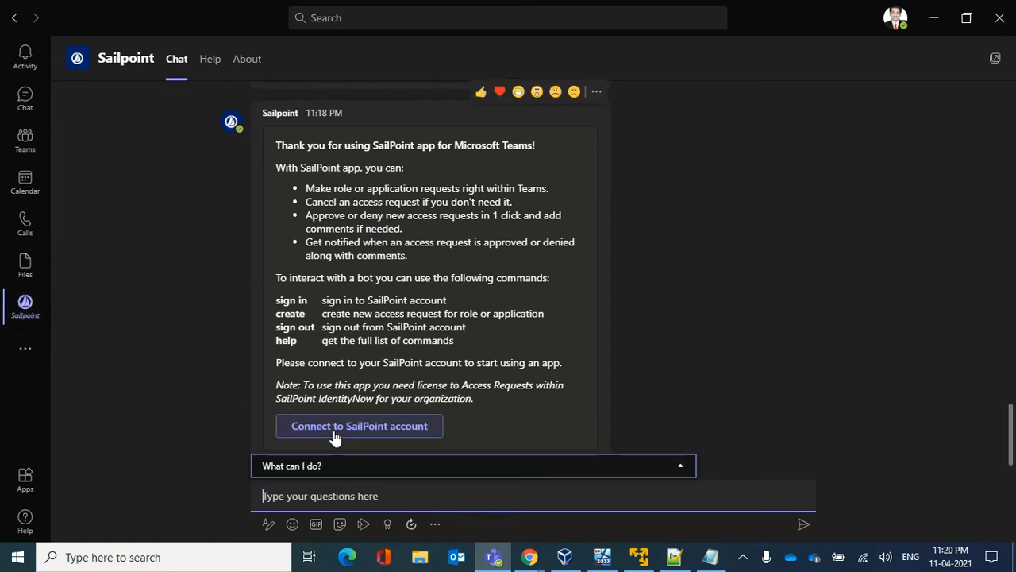
Step: Start connecting the Sailpoint app to the SailPoint account, then return to IdentityNow
click(395, 432)
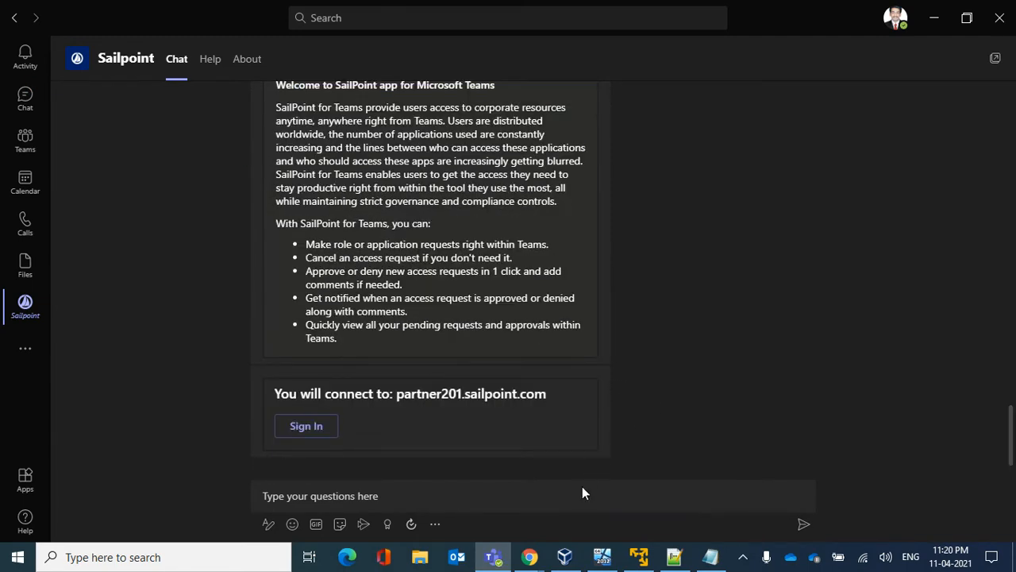
mouse_move(528, 556)
click(416, 442)
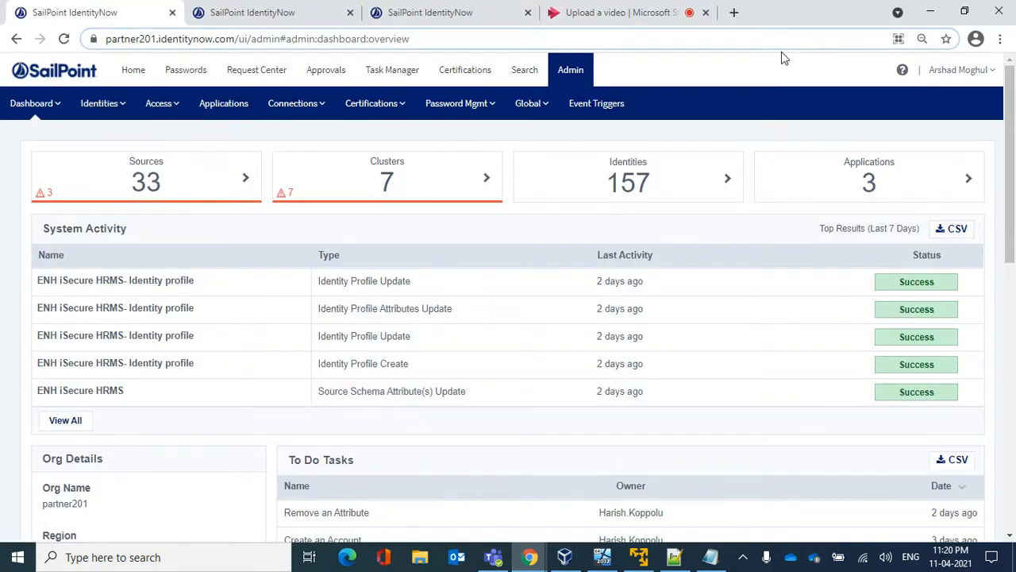
Step: Match the partner201 org name on the Teams sign-in card against the IdentityNow URL
click(927, 12)
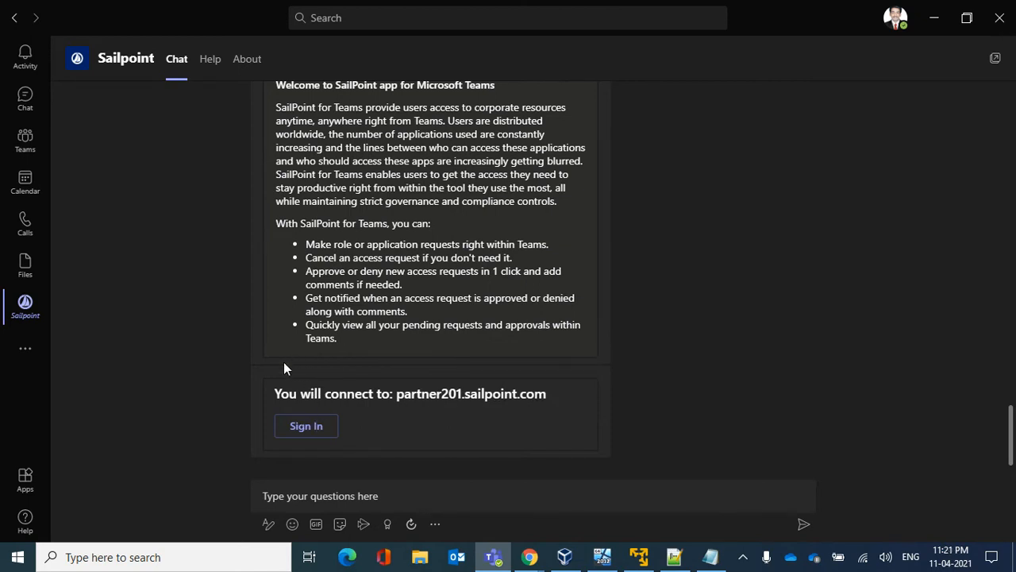
drag(397, 394, 461, 398)
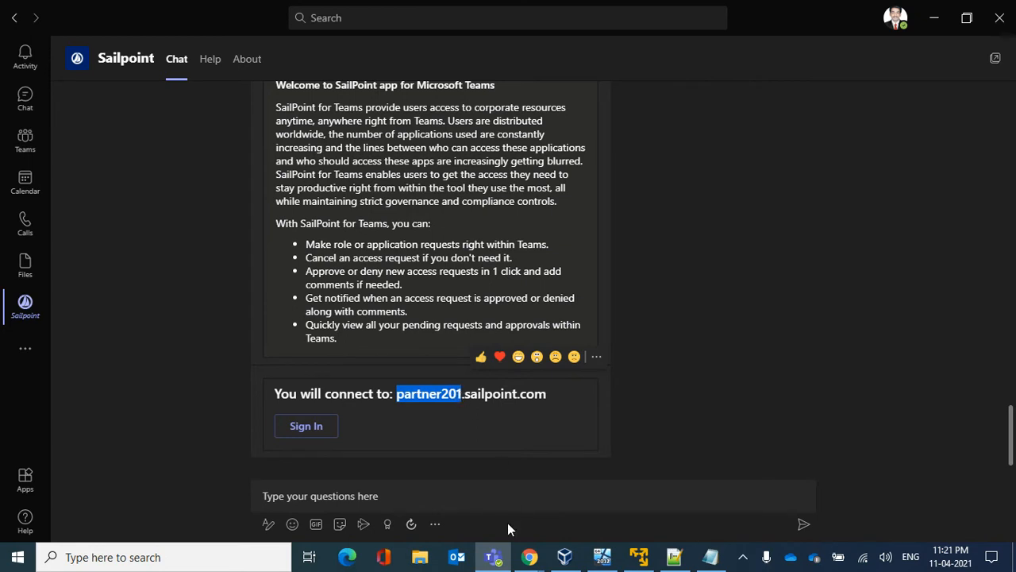
mouse_move(530, 557)
click(390, 479)
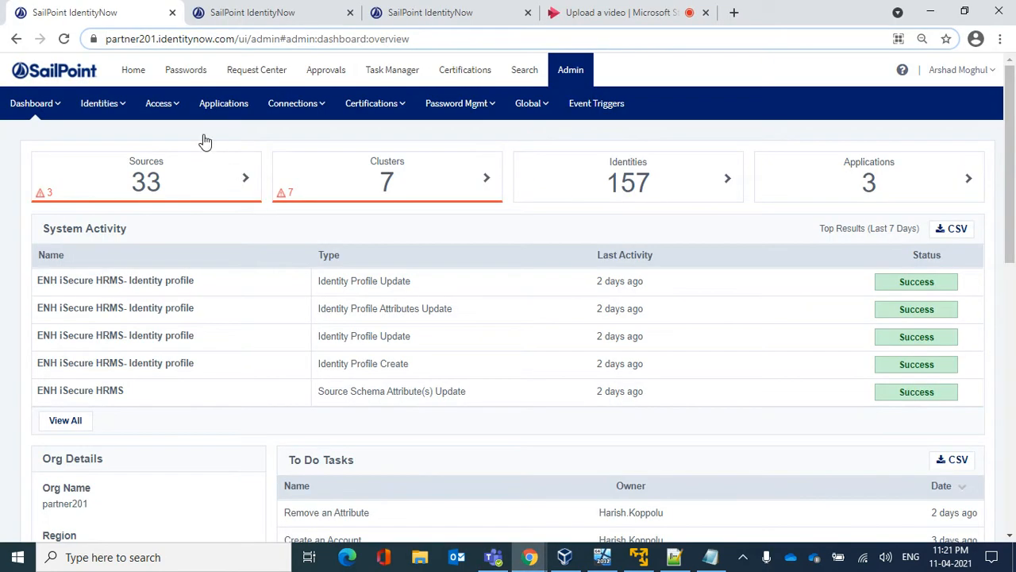
click(107, 42)
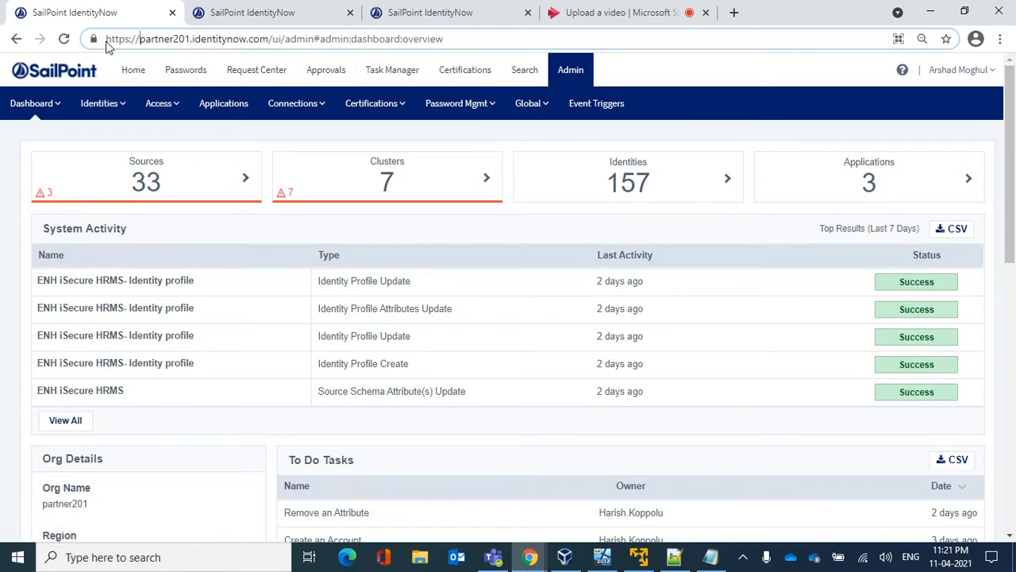
drag(139, 39, 191, 38)
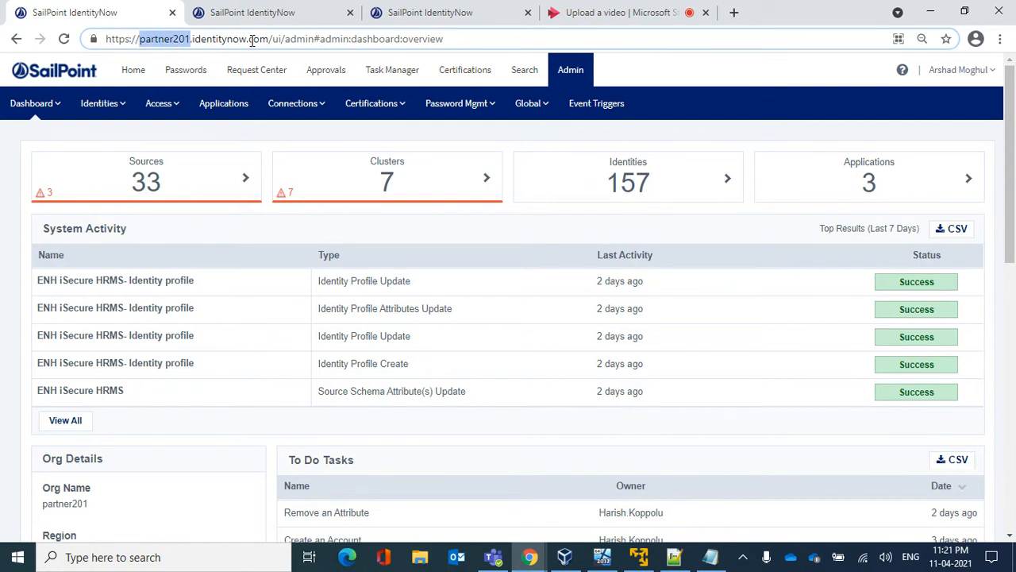
click(930, 12)
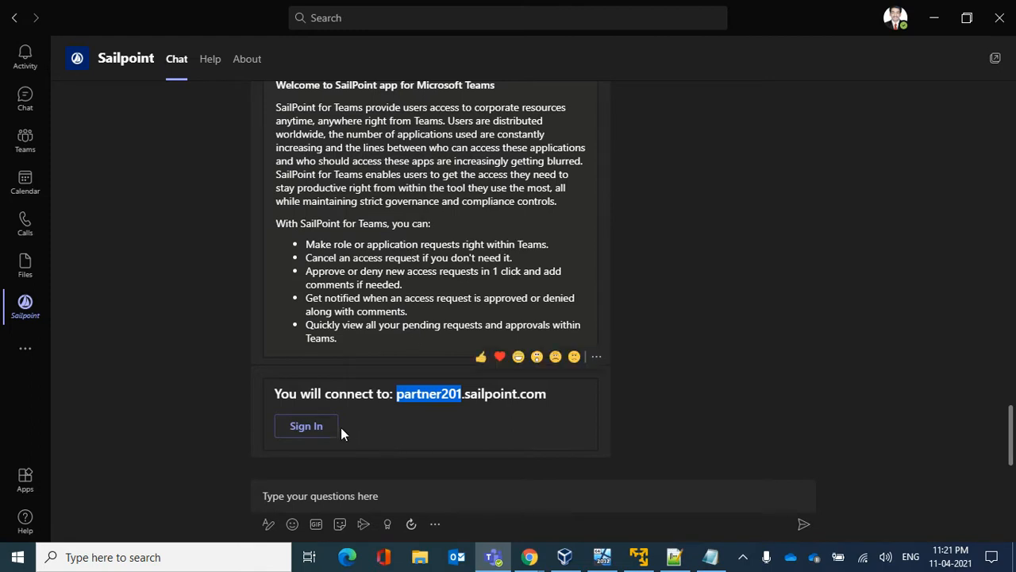
Step: Sign in to the SailPoint account from the Teams Sailpoint card
click(317, 428)
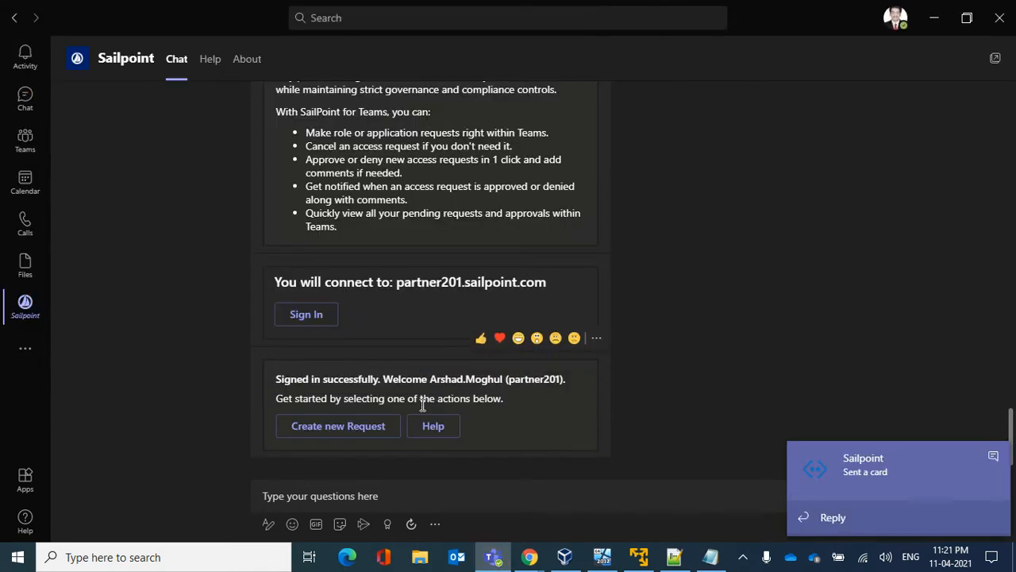
click(529, 556)
click(444, 494)
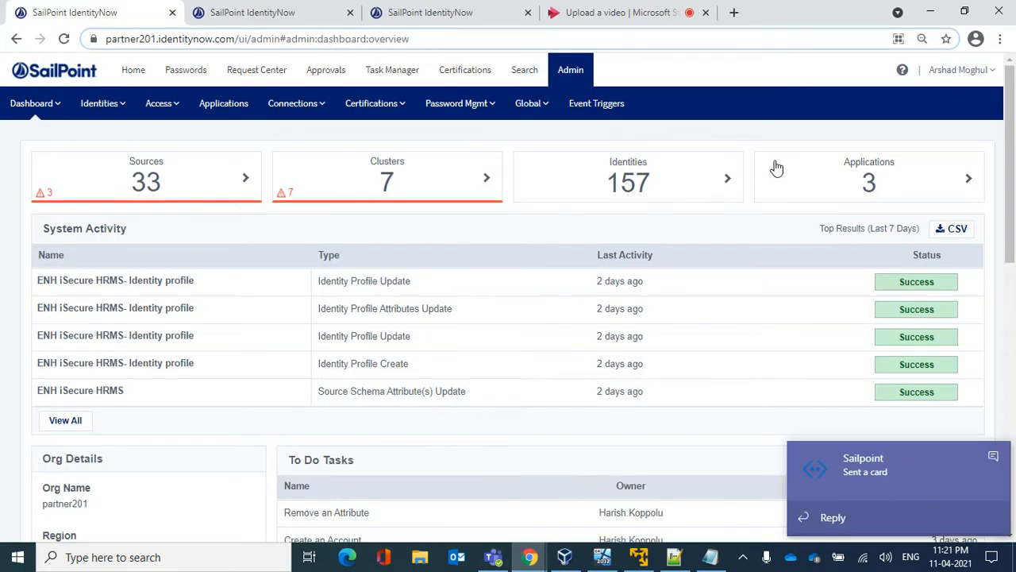
click(929, 12)
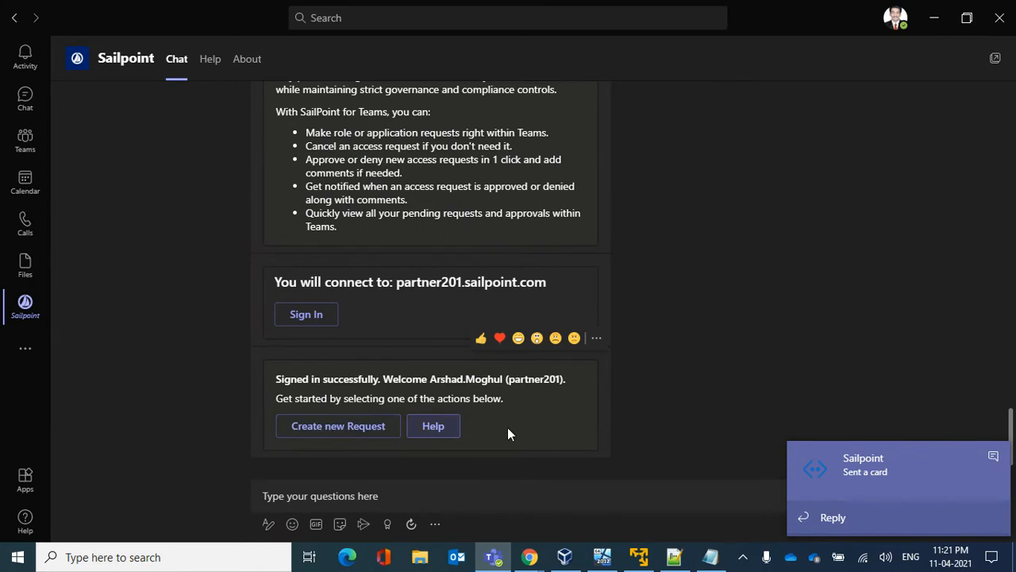
Step: Dismiss the Sailpoint notification and start creating a new access request
click(991, 459)
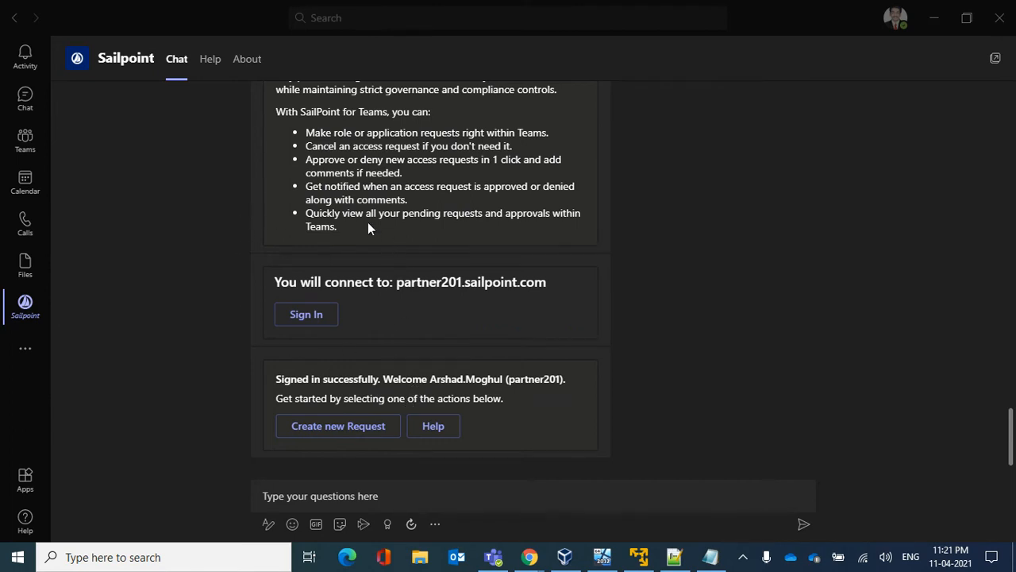
click(328, 438)
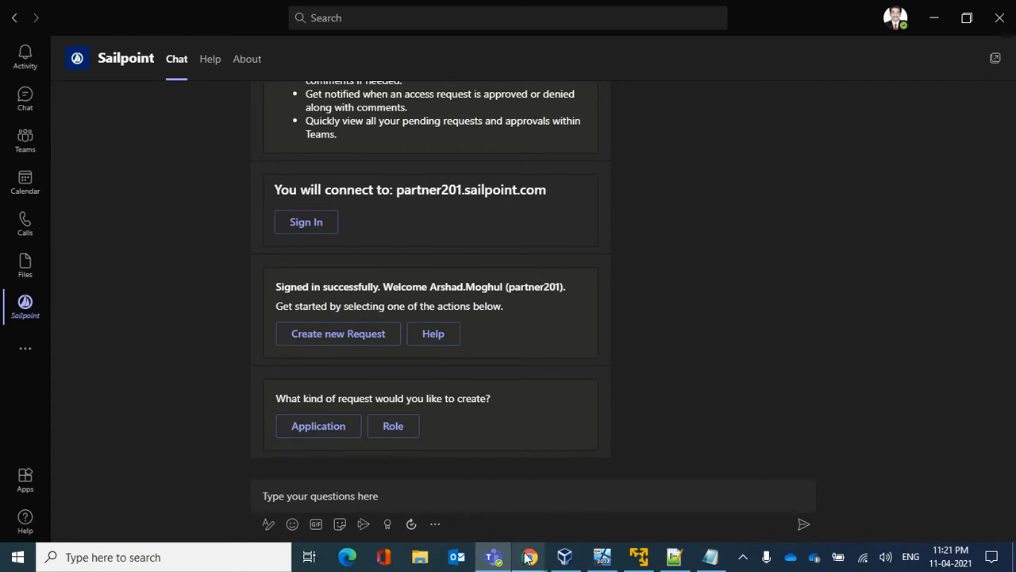
mouse_move(528, 558)
click(381, 492)
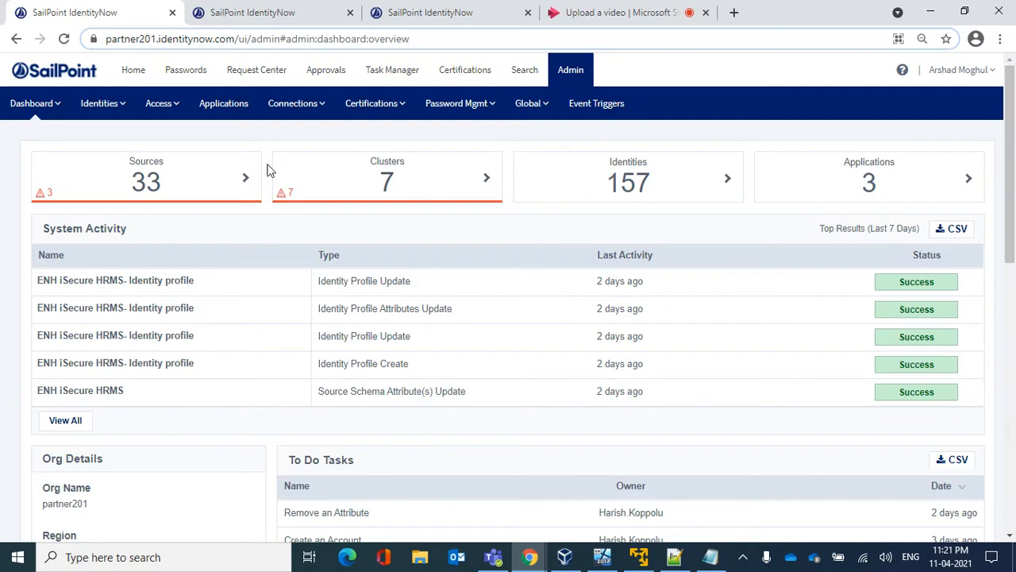
click(247, 8)
click(46, 154)
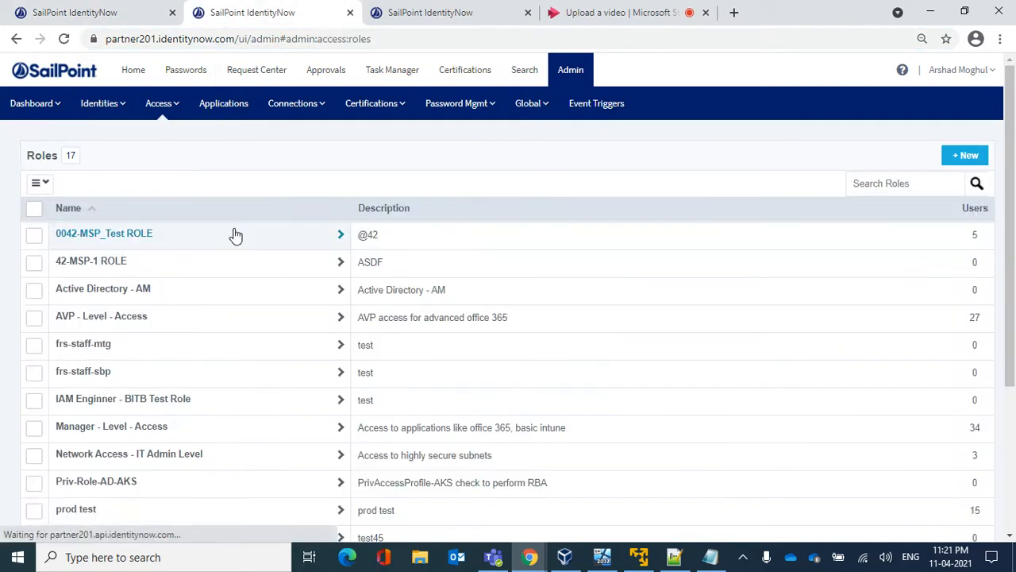
scroll(252, 286, down, 3)
scroll(125, 470, up, 5)
click(155, 107)
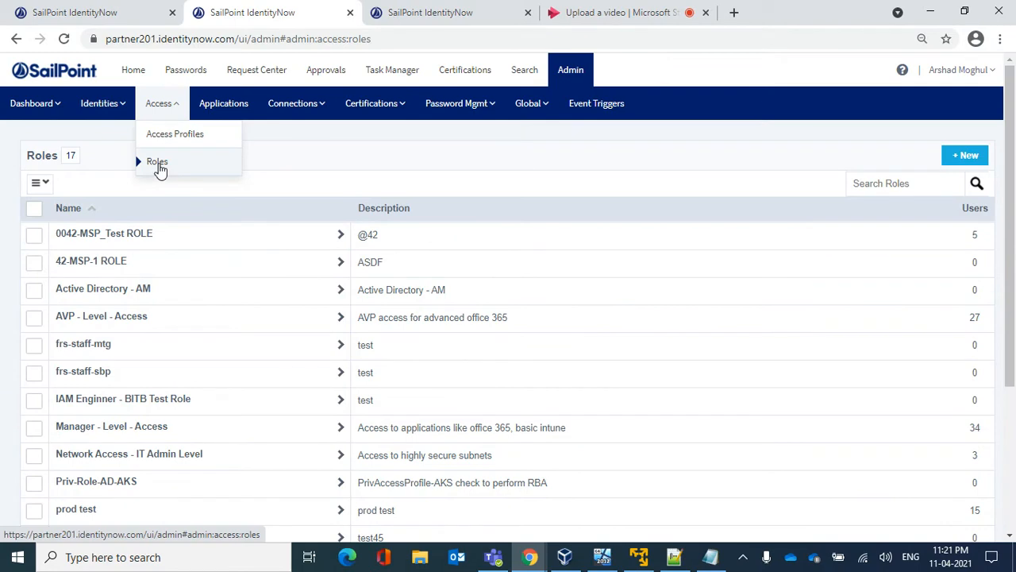
scroll(147, 238, down, 3)
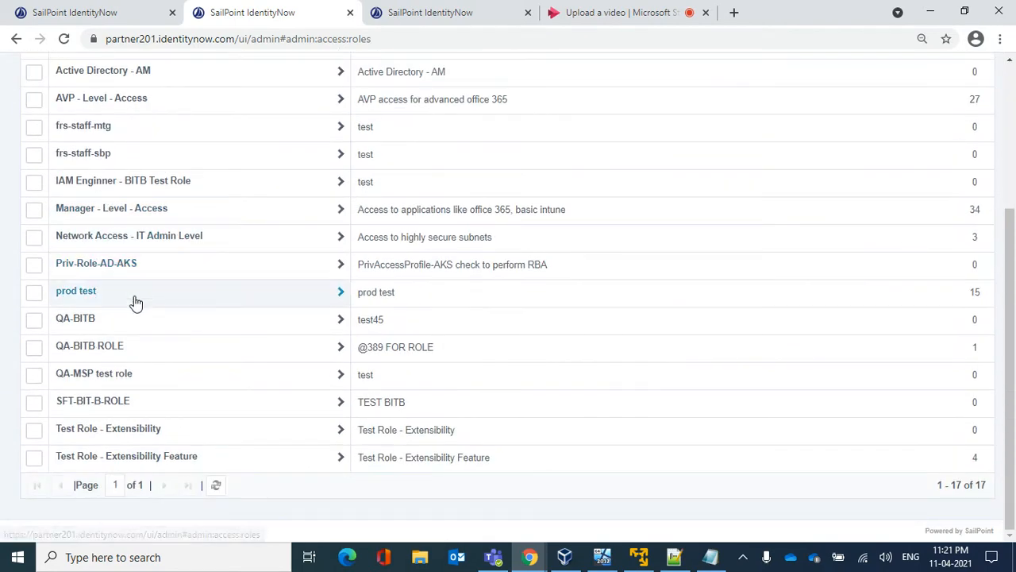
click(112, 459)
click(61, 271)
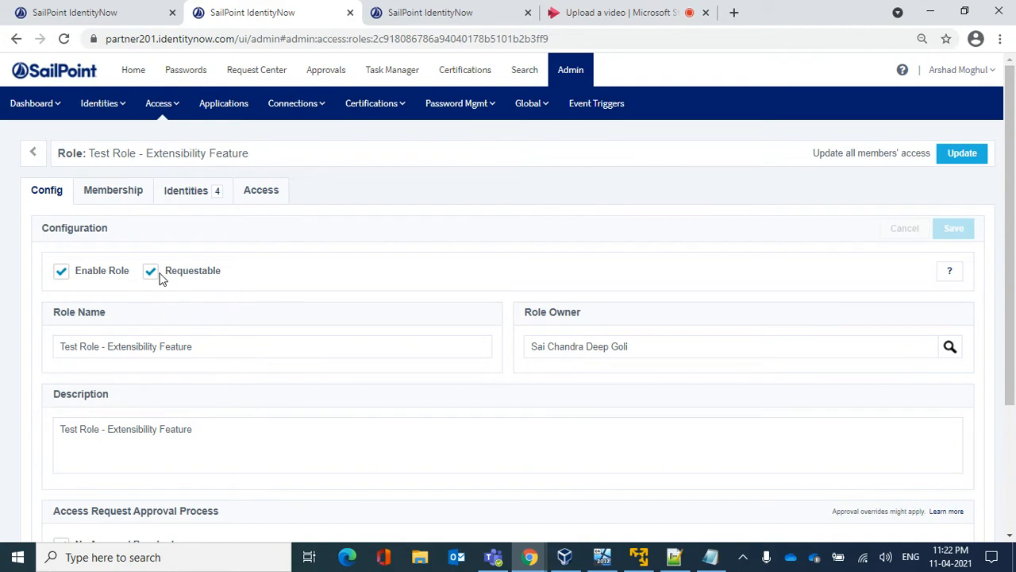
click(259, 190)
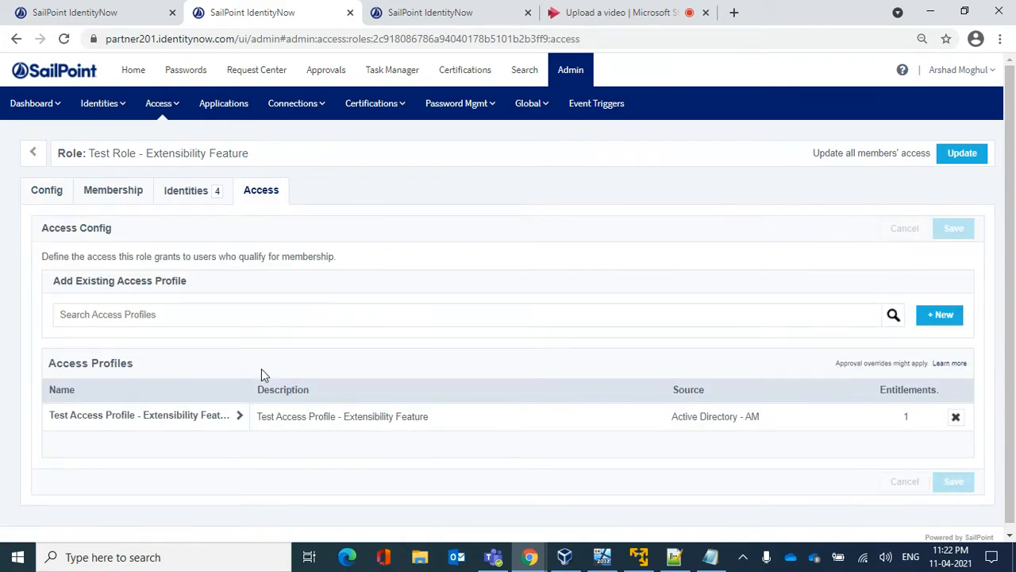
drag(669, 420, 766, 423)
click(639, 556)
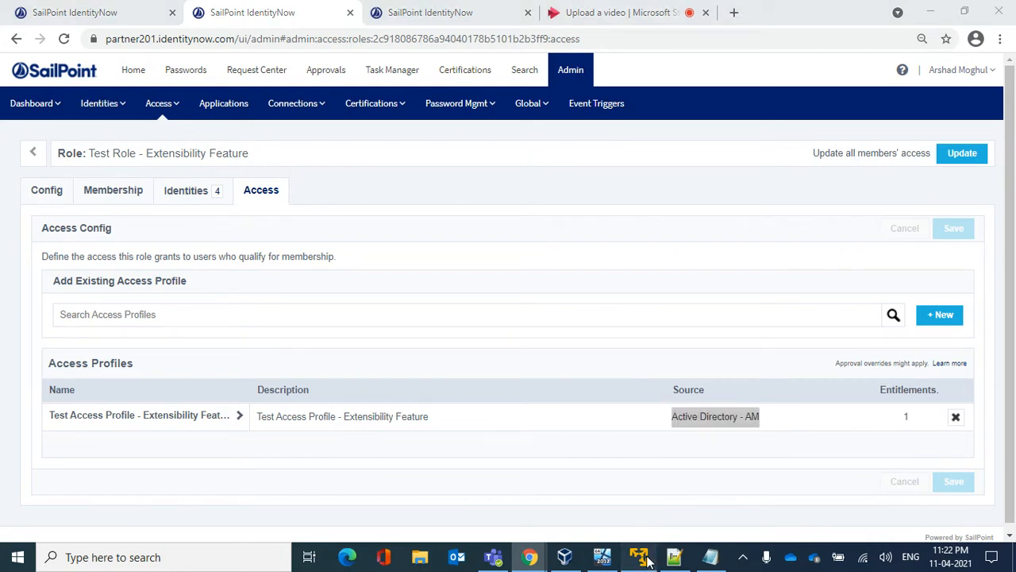
click(602, 558)
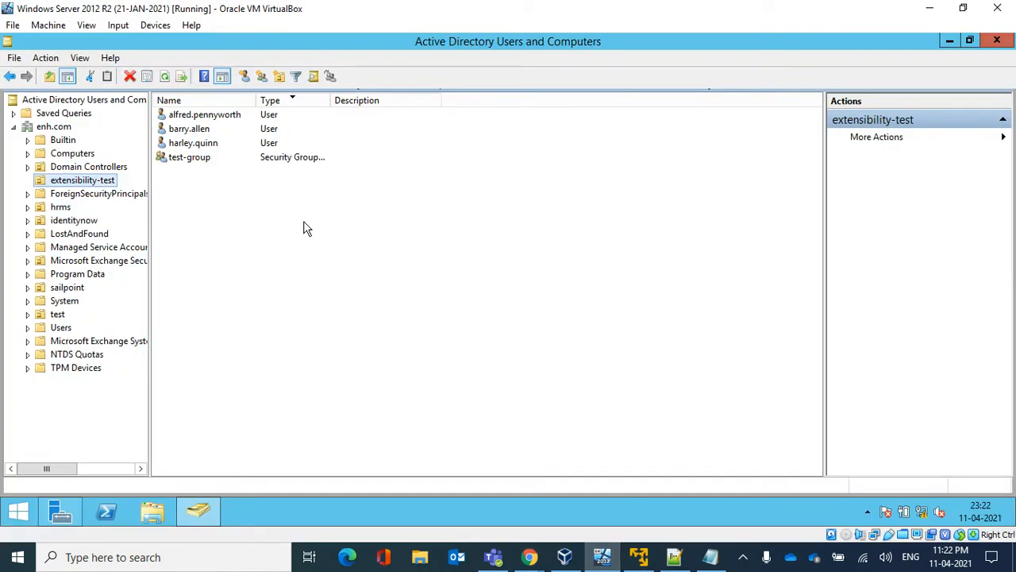
click(186, 162)
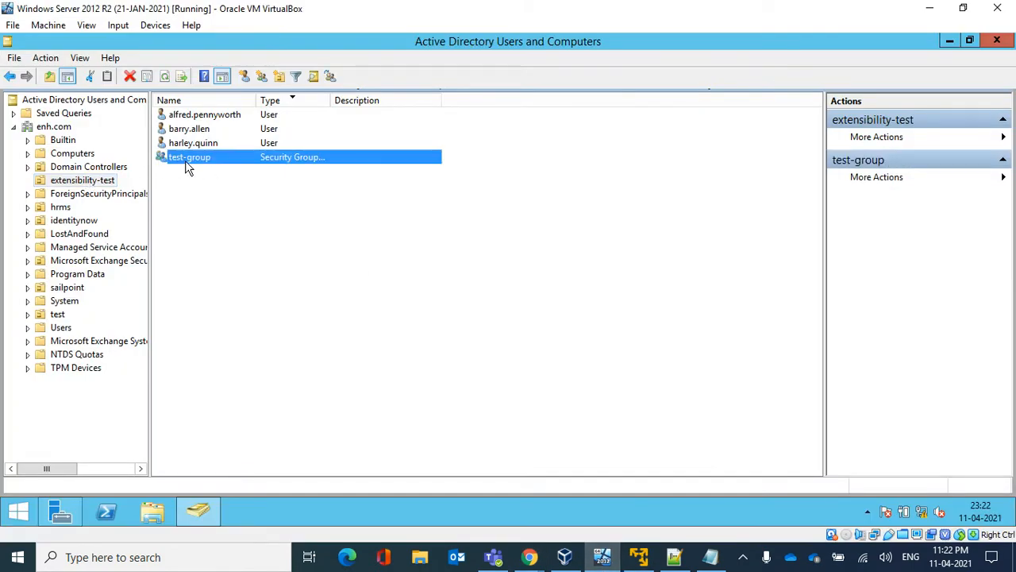
click(929, 8)
click(510, 28)
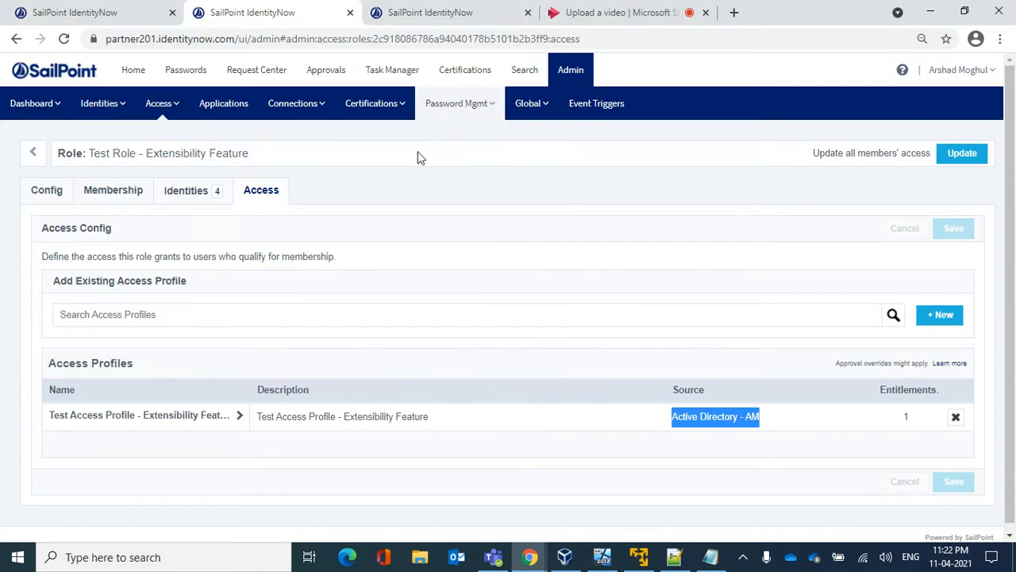
Step: Request Test Role - Extensibility Feature for another identity, commenting 'Test Role - Teams', and submit
click(493, 556)
click(380, 423)
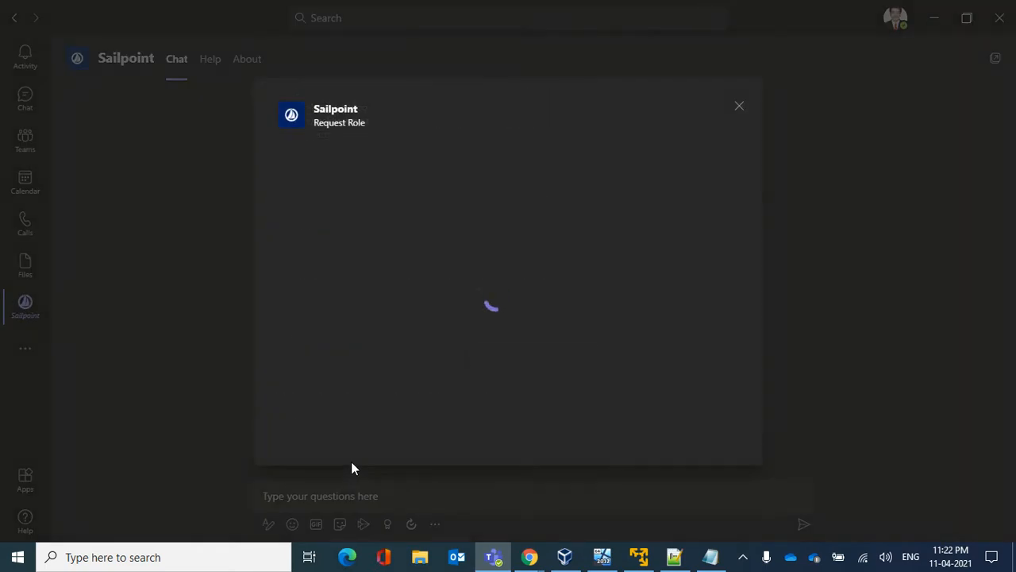
click(404, 181)
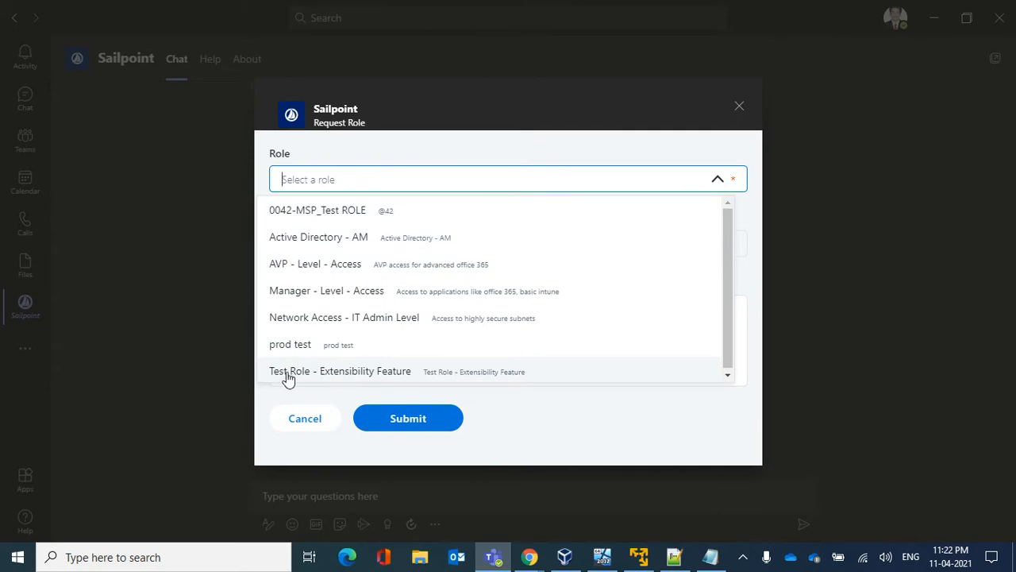
click(337, 373)
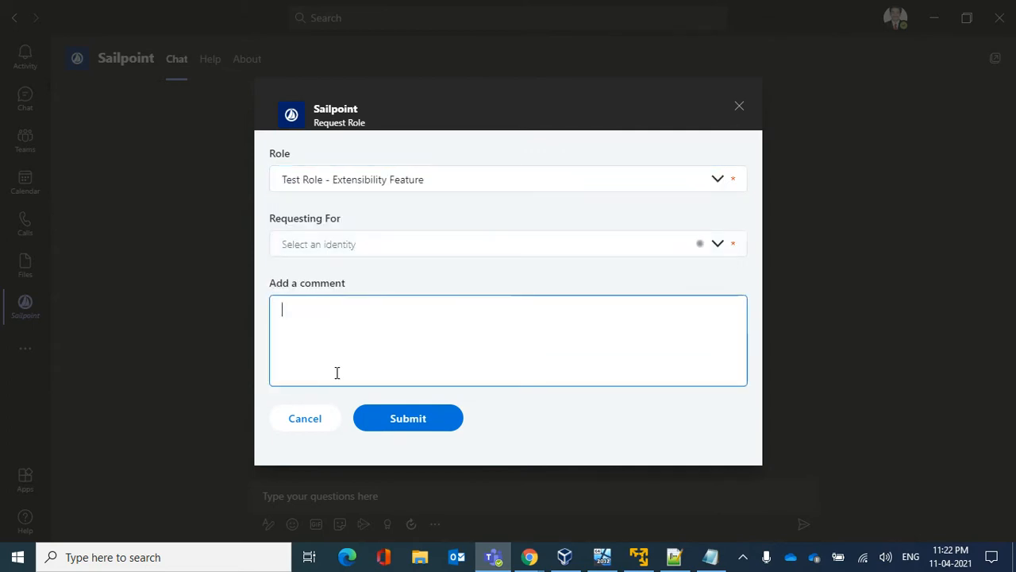
click(347, 243)
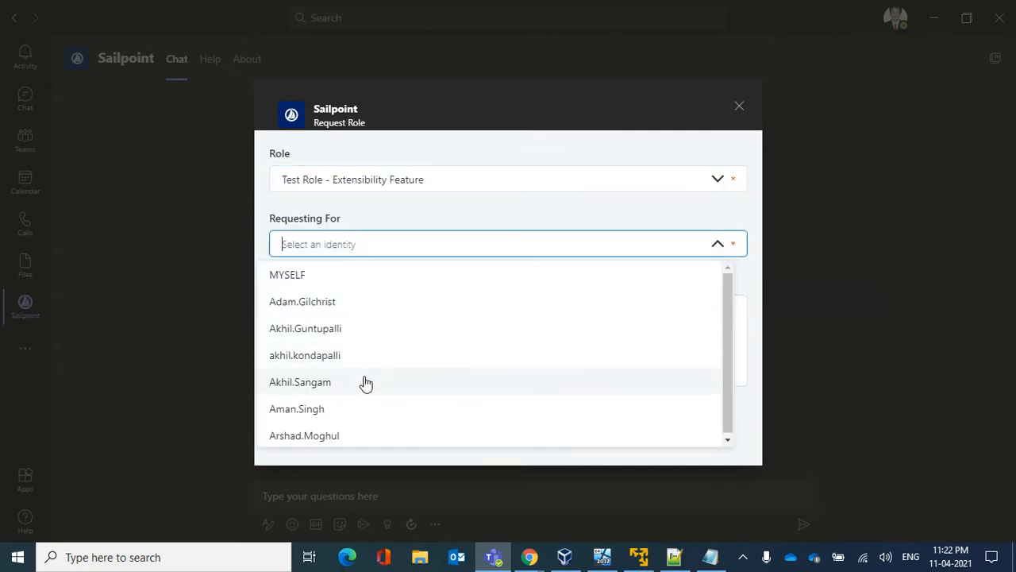
click(349, 305)
click(389, 329)
text(Test Role)
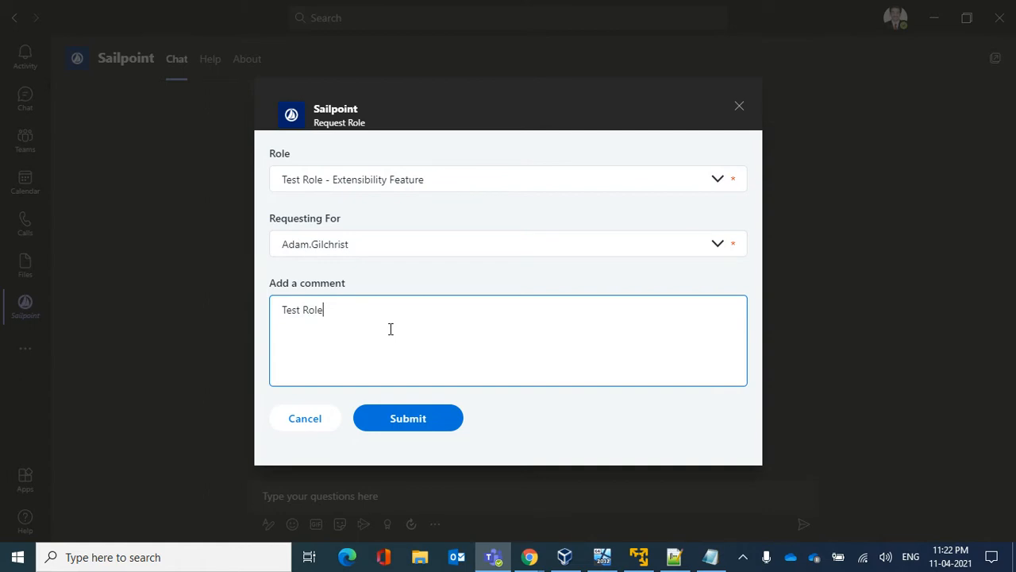
text(- Teams)
click(404, 421)
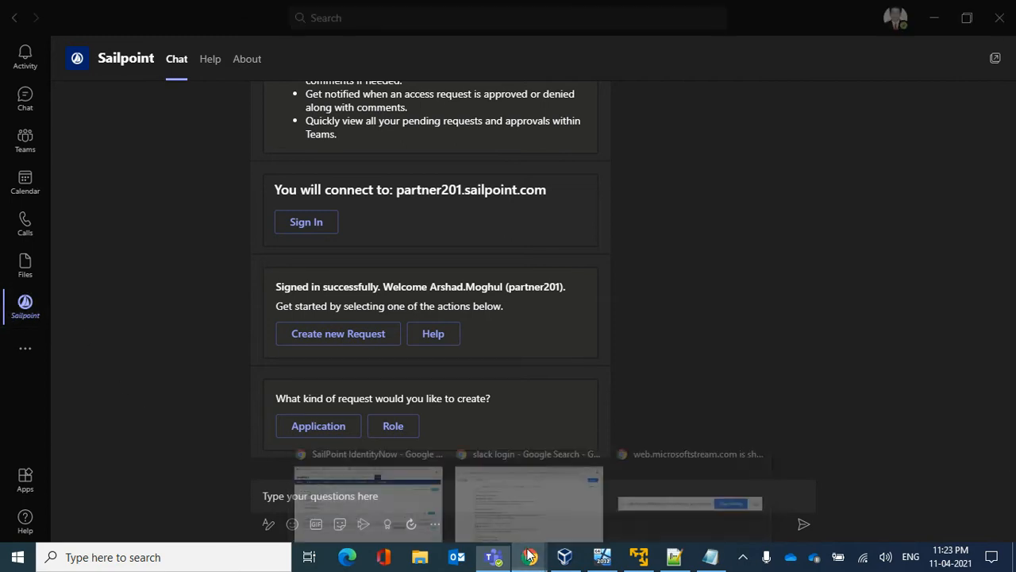
Step: Open Request Center > My Requests in IdentityNow
mouse_move(530, 556)
click(416, 492)
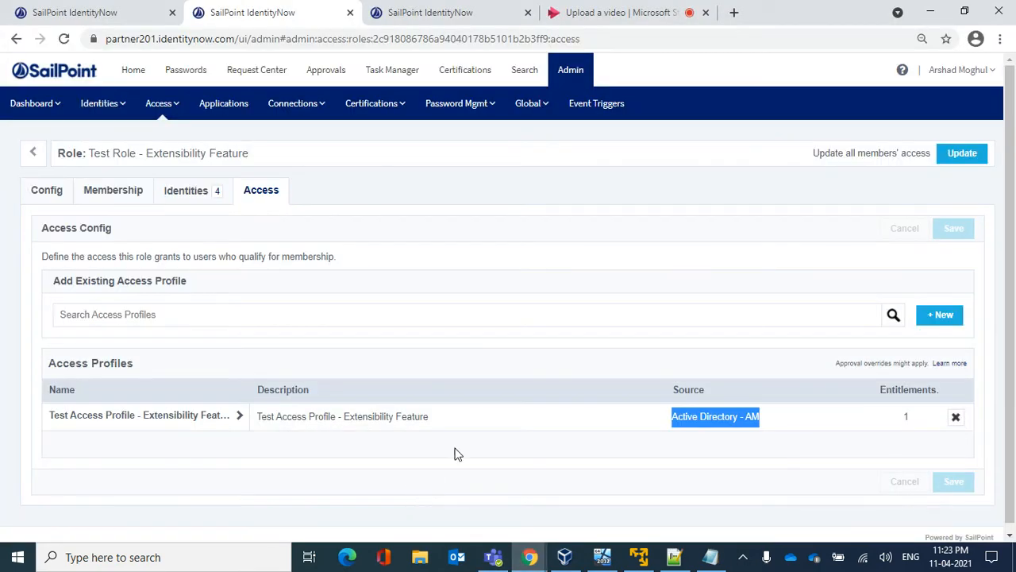
click(492, 556)
click(530, 557)
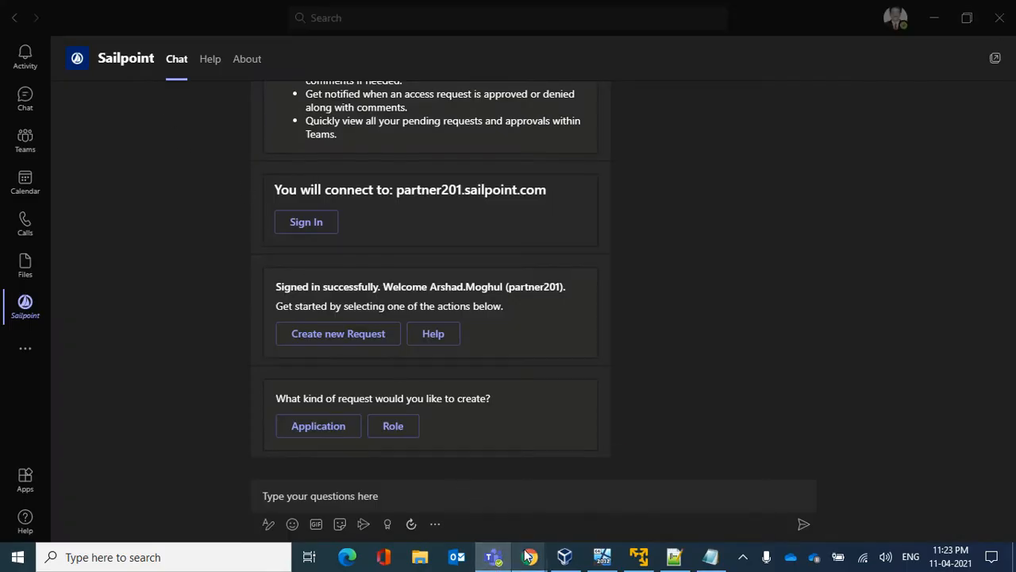
click(417, 496)
click(250, 74)
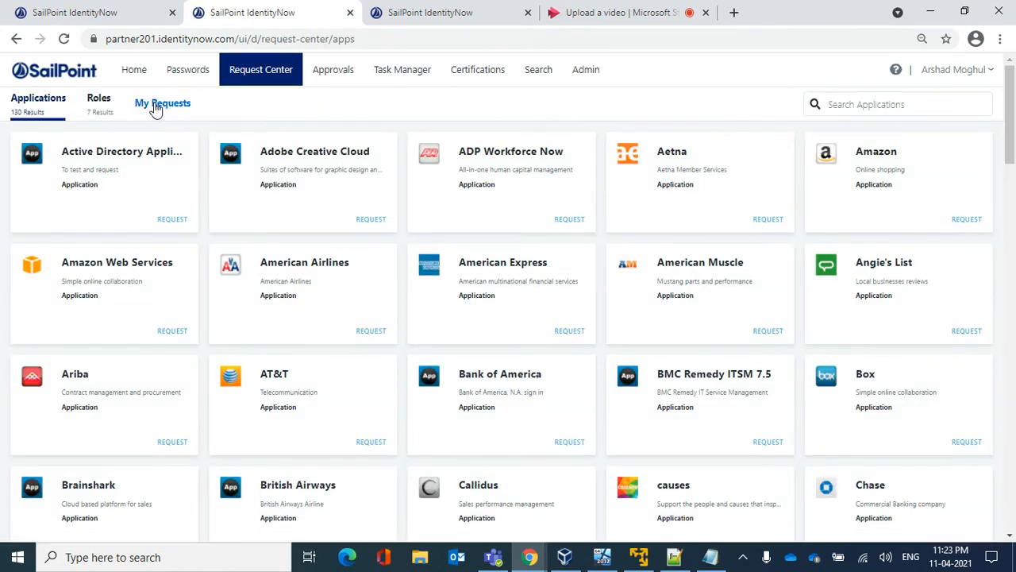
click(157, 106)
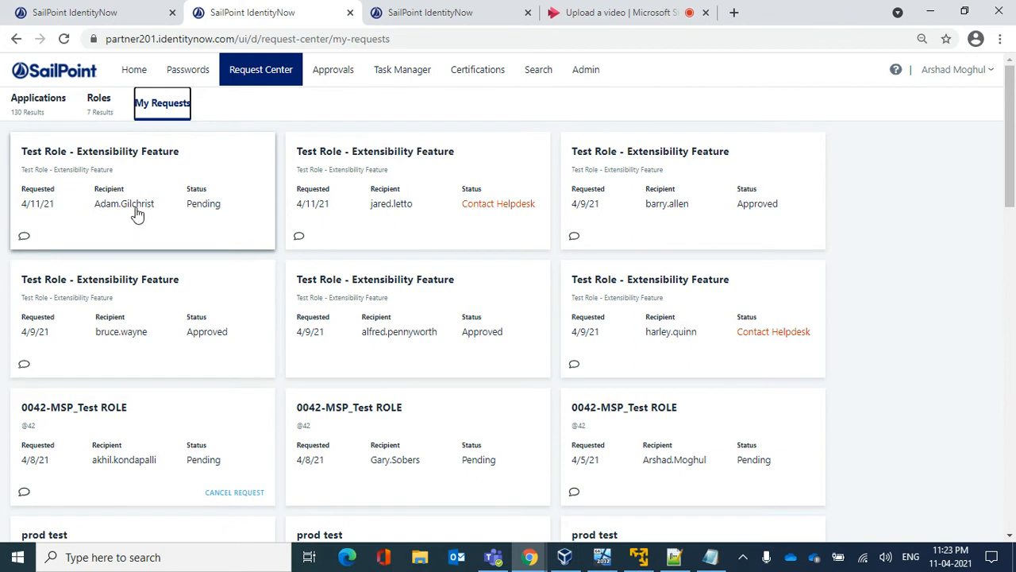
Step: Review the newest Test Role request's Details and Workflow, then reload the page
click(184, 219)
click(654, 138)
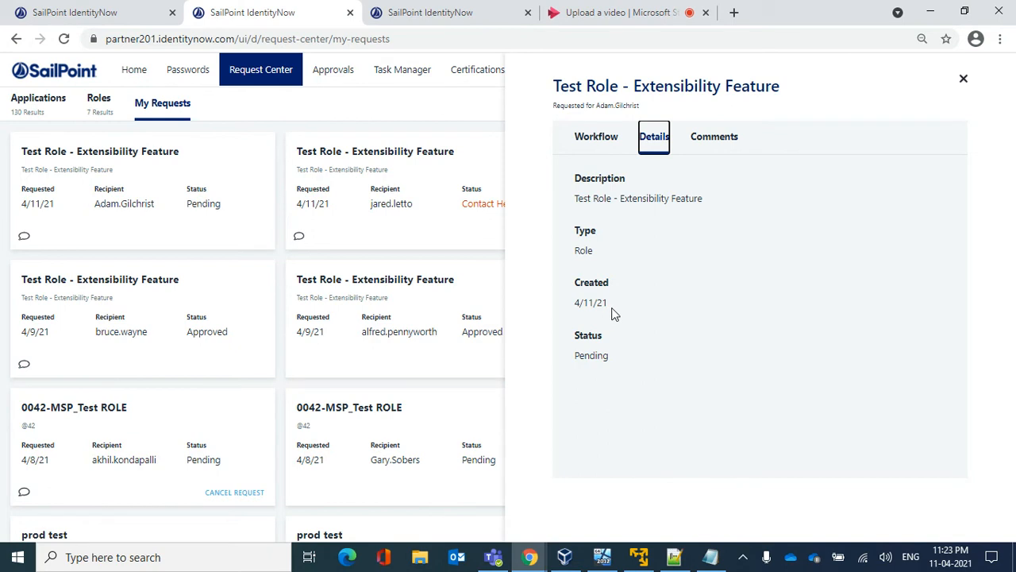
click(597, 140)
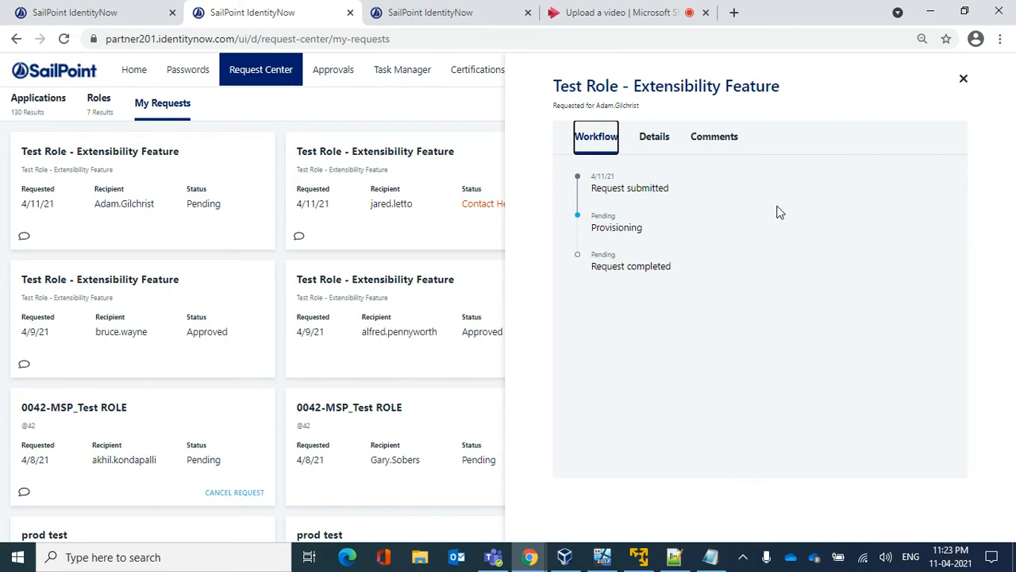
click(963, 78)
click(64, 38)
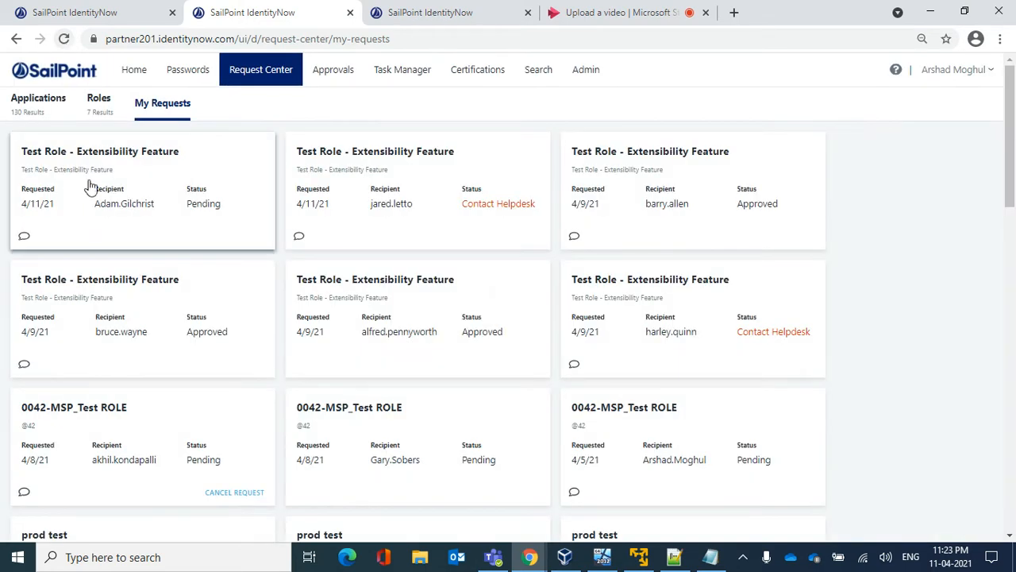
Step: Reload My Requests until the Test Role request shows Approved and check its workflow
click(92, 221)
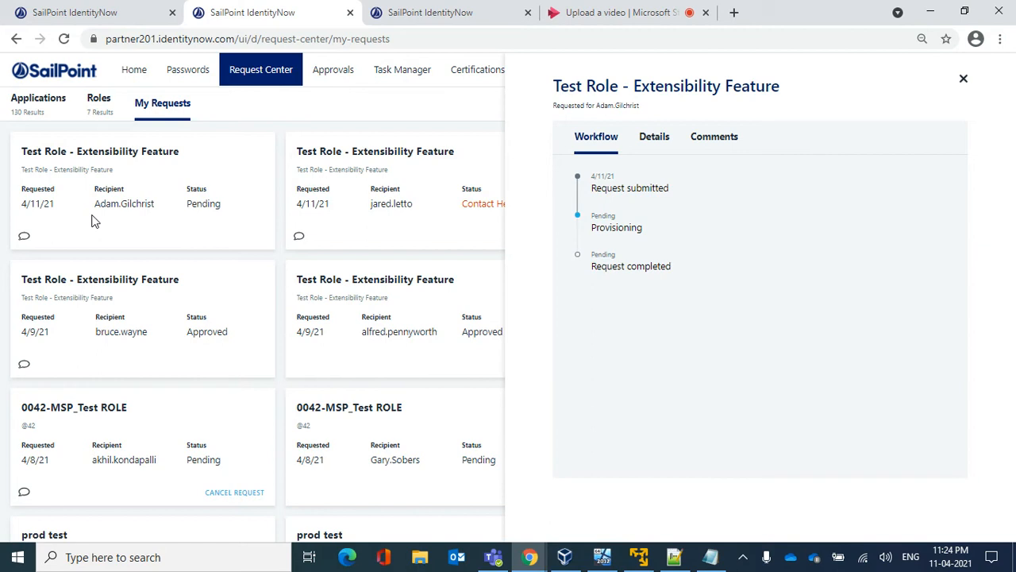
click(63, 38)
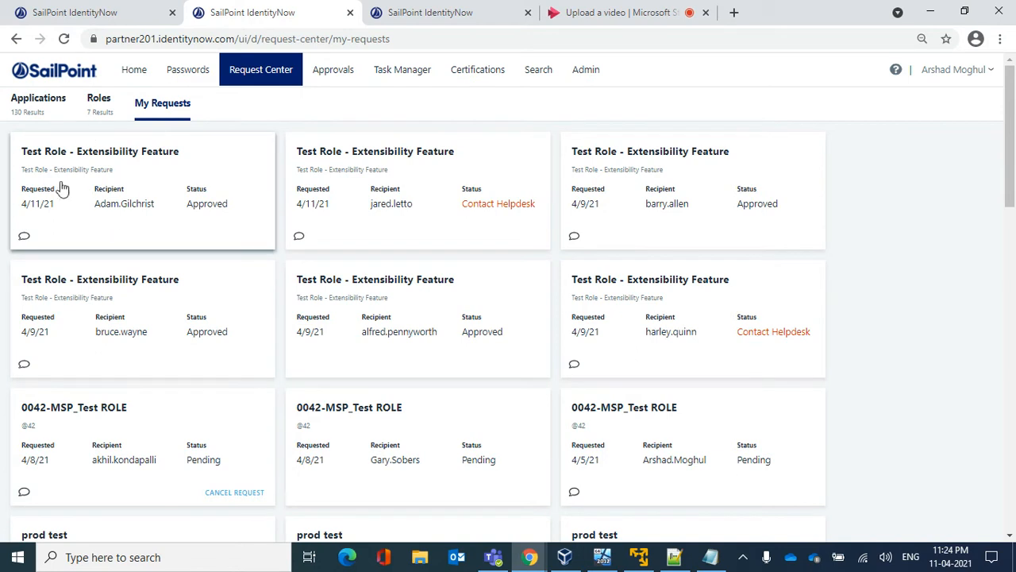
click(184, 228)
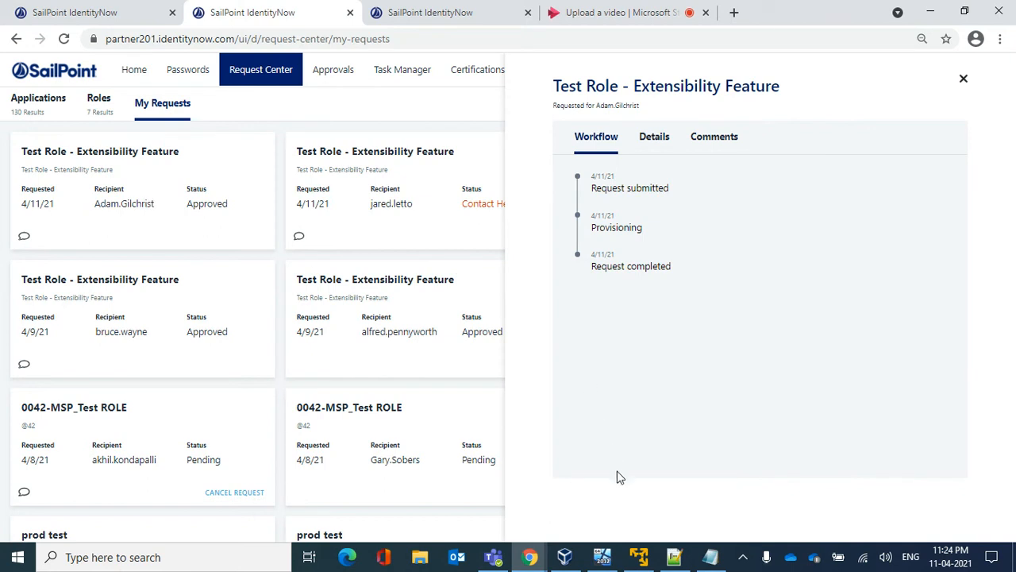
click(609, 556)
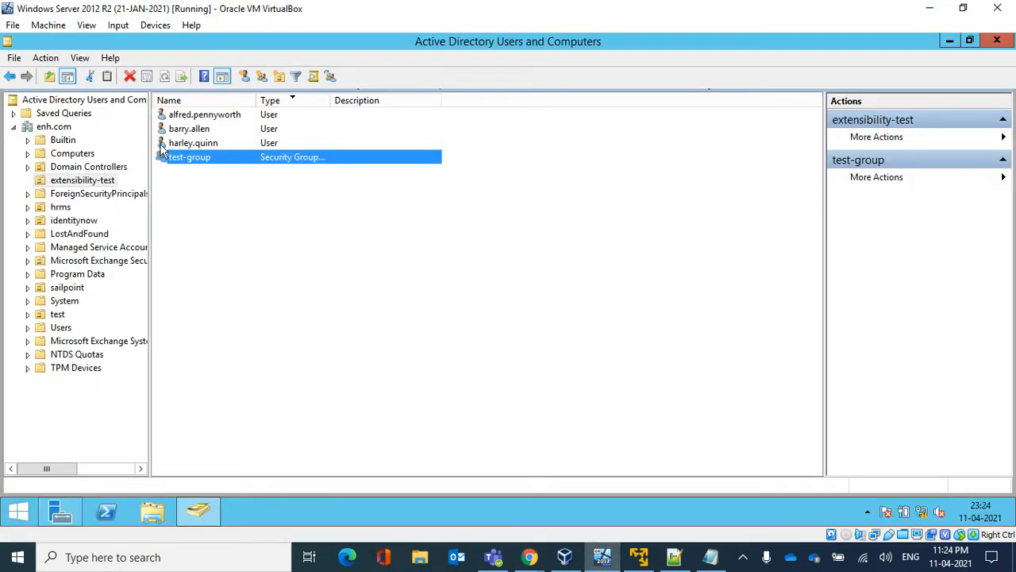
Step: Check test-group's members and reload My Requests in IdentityNow
double_click(216, 166)
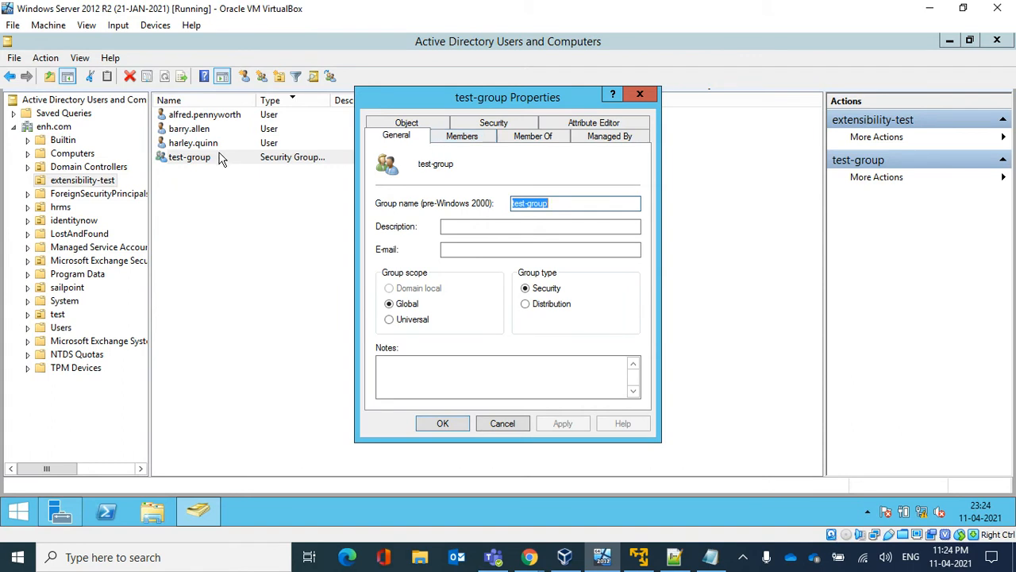
click(445, 140)
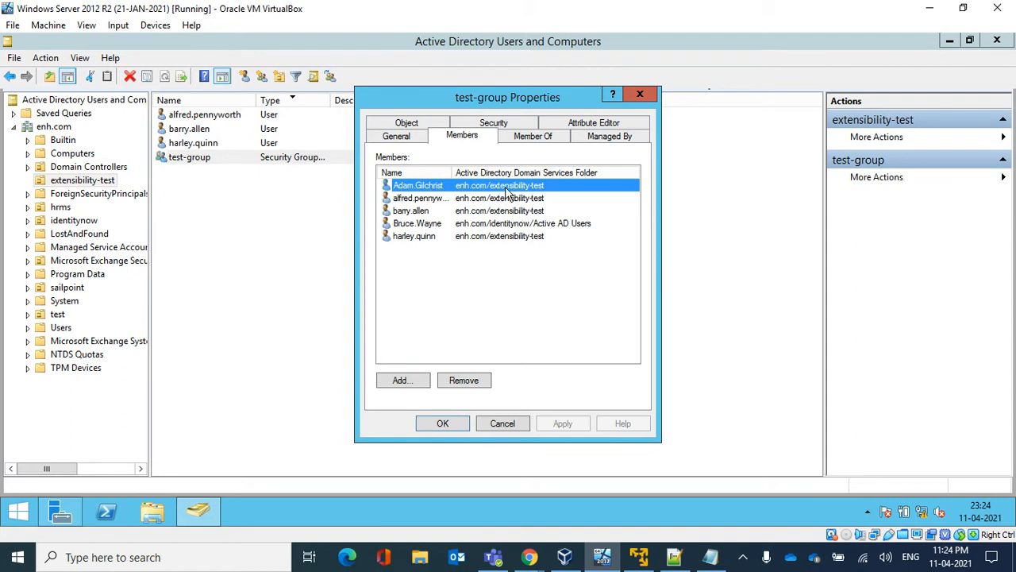
click(498, 558)
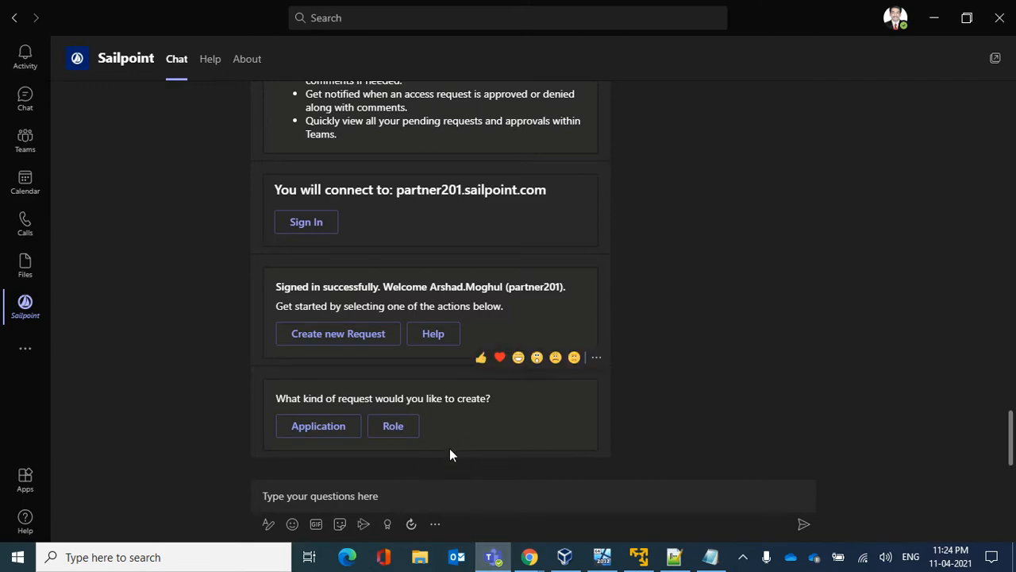
click(935, 22)
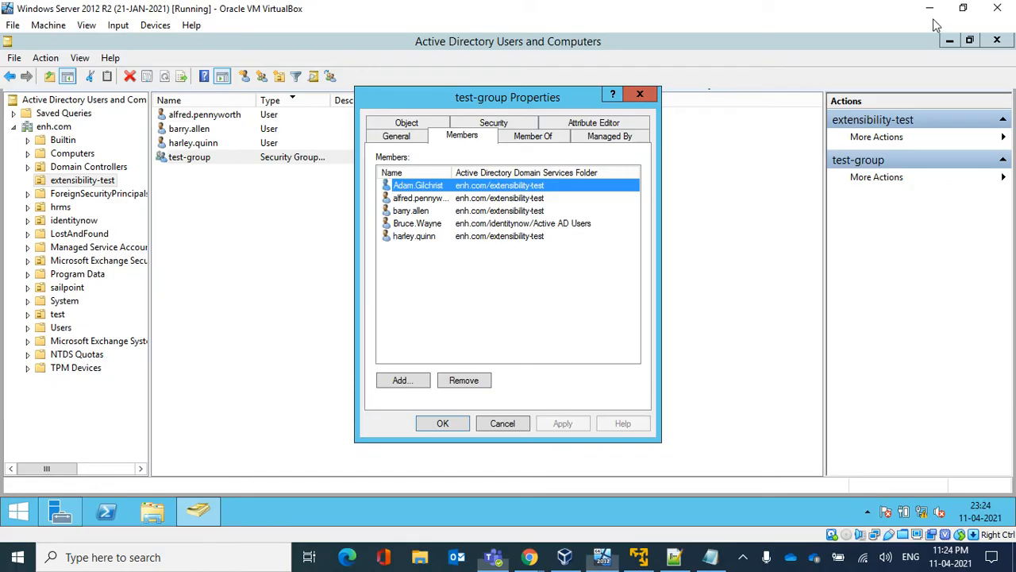
click(373, 488)
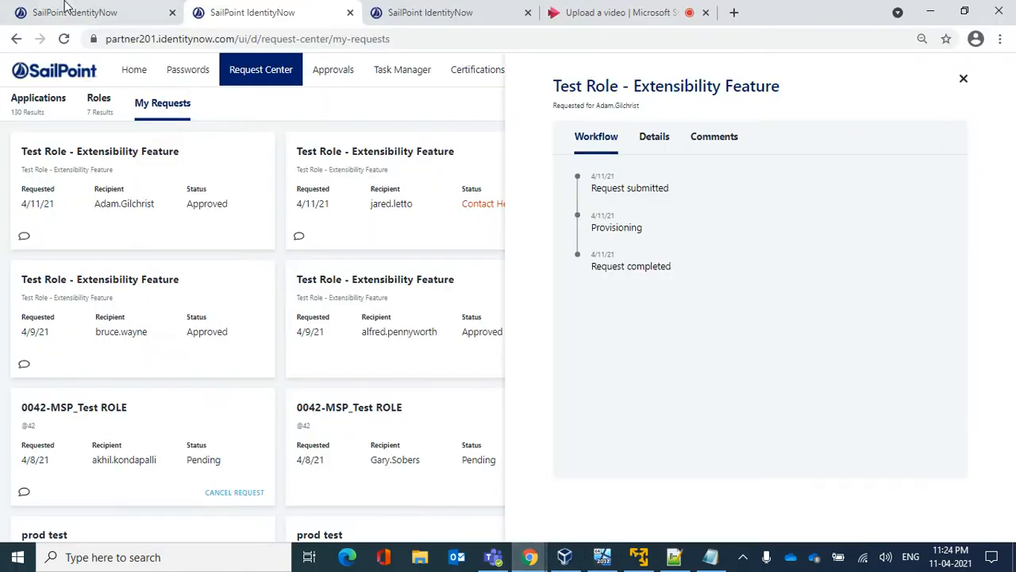
click(63, 38)
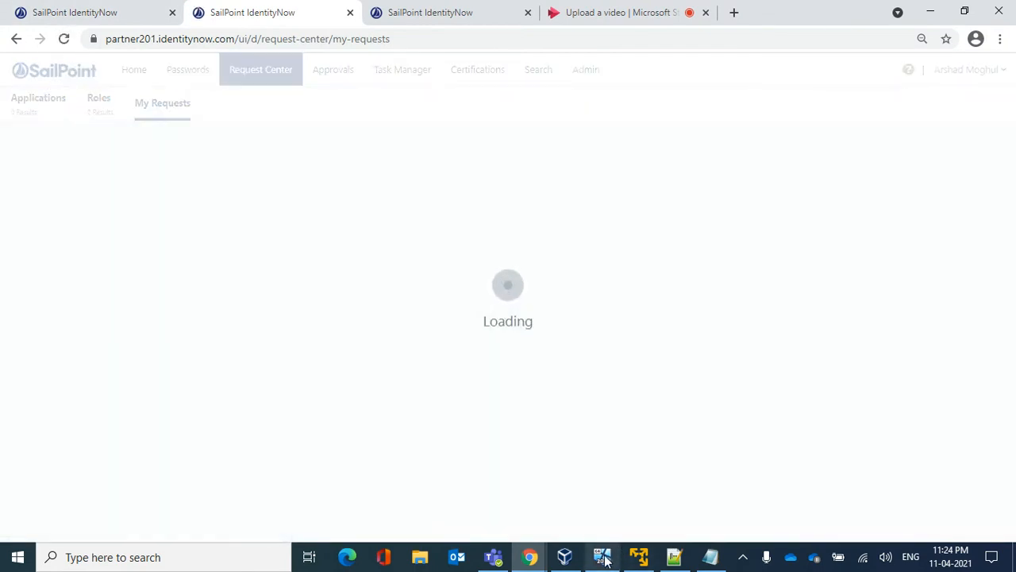
click(602, 557)
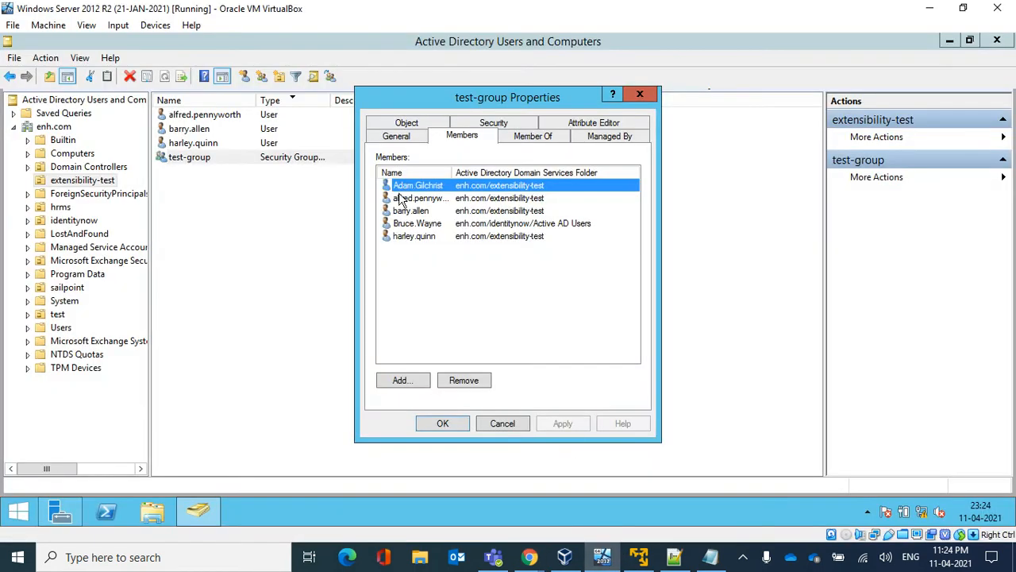
Step: Refresh the extensibility-test container and select the newly provisioned user
click(637, 96)
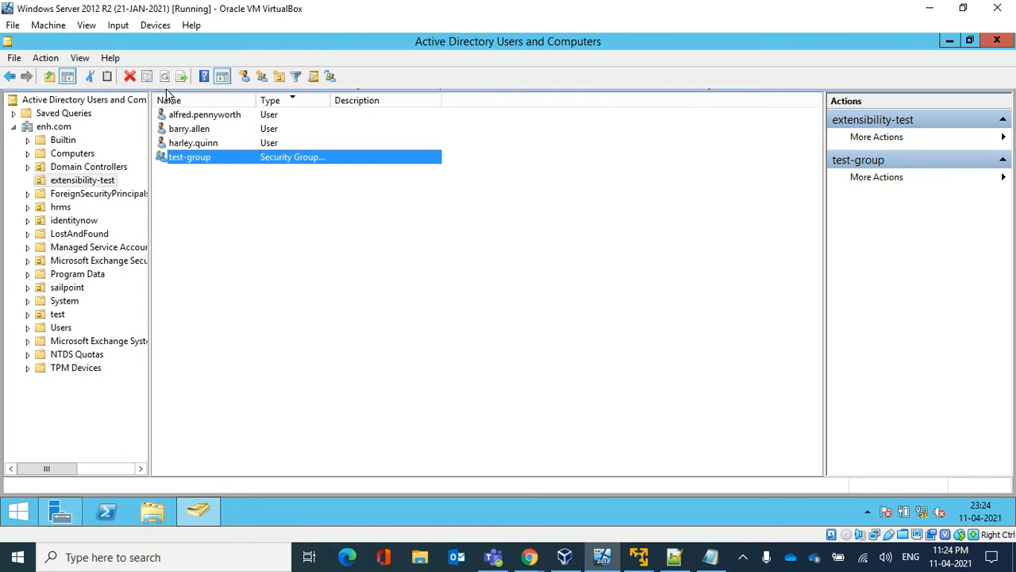
click(63, 180)
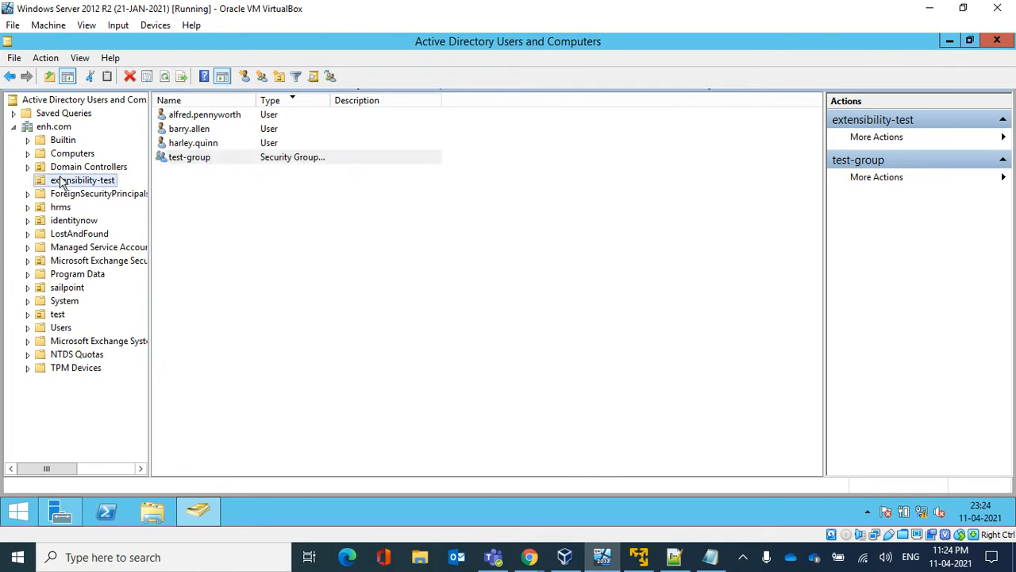
click(163, 78)
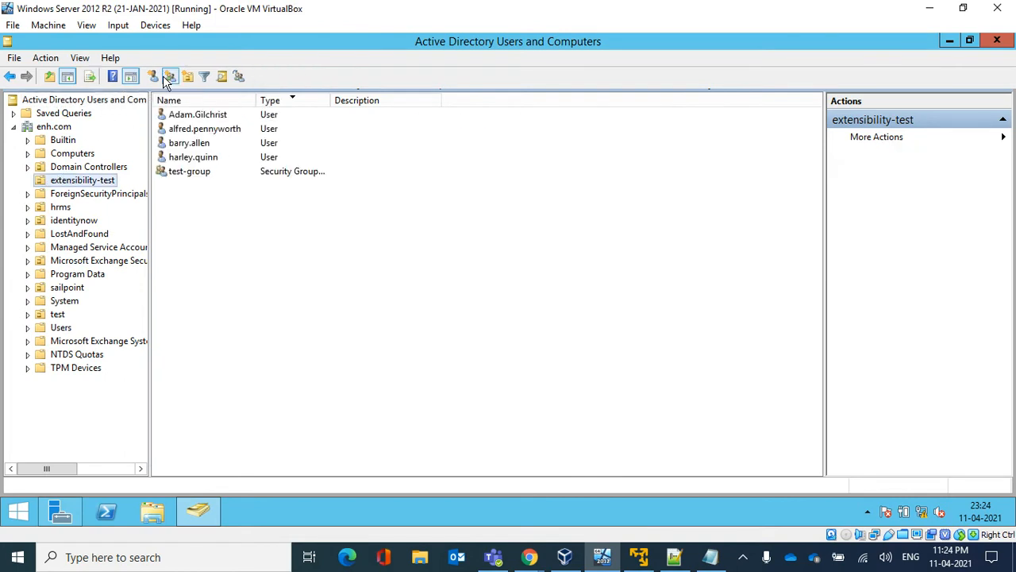
click(178, 116)
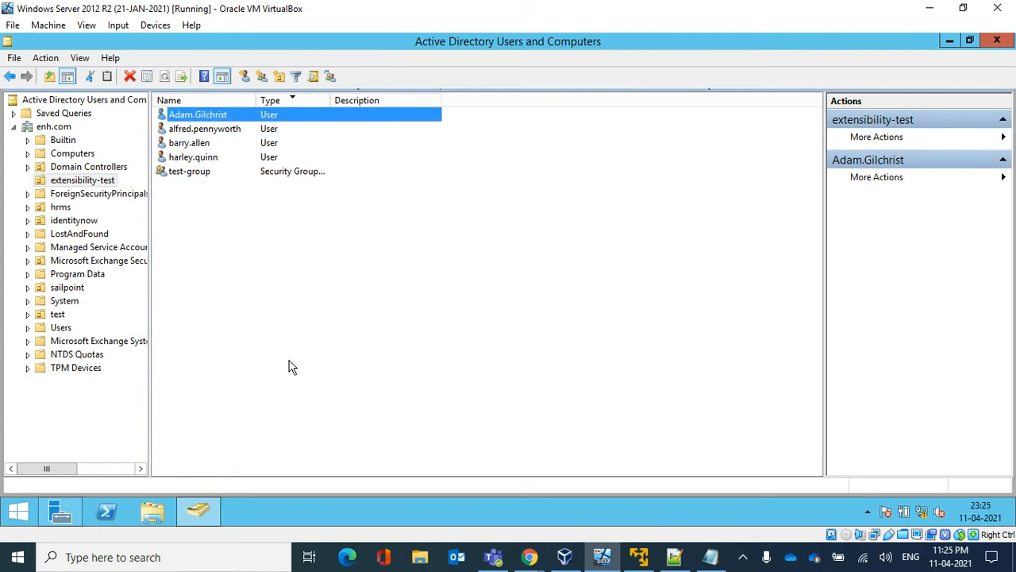
mouse_move(529, 557)
click(427, 487)
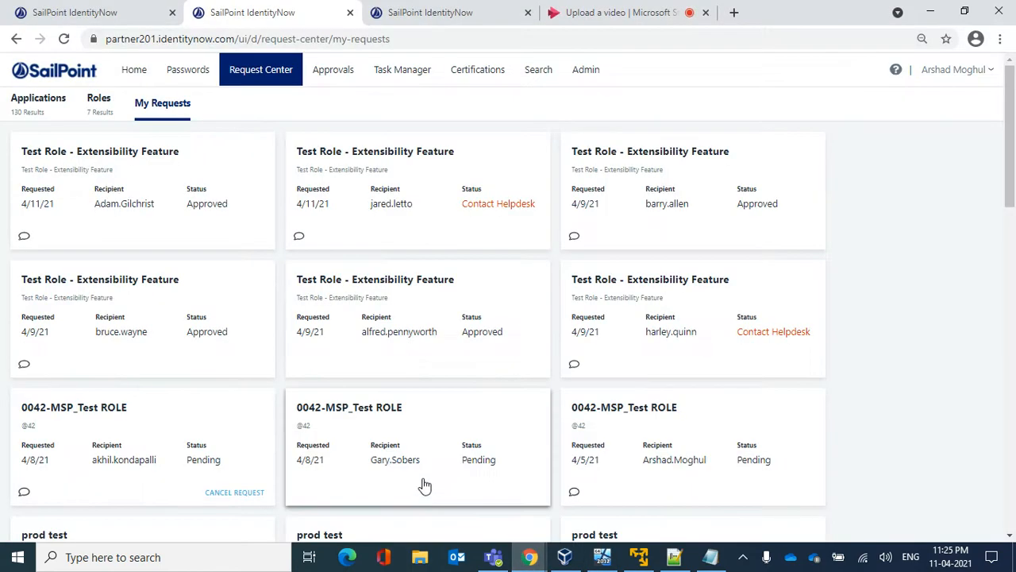
Step: Bring up the browser window with the Google results for 'slack login'
click(493, 558)
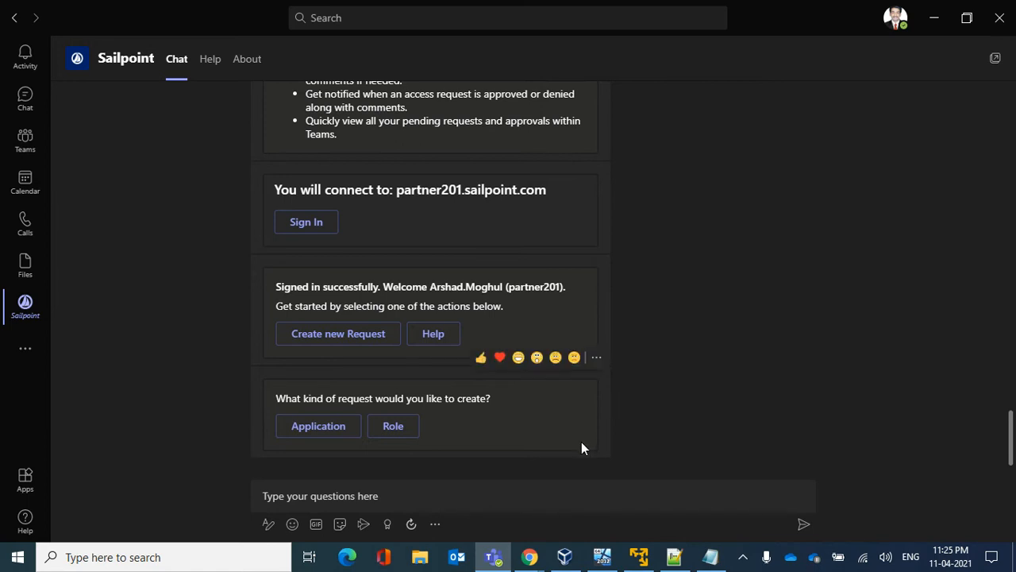
mouse_move(533, 547)
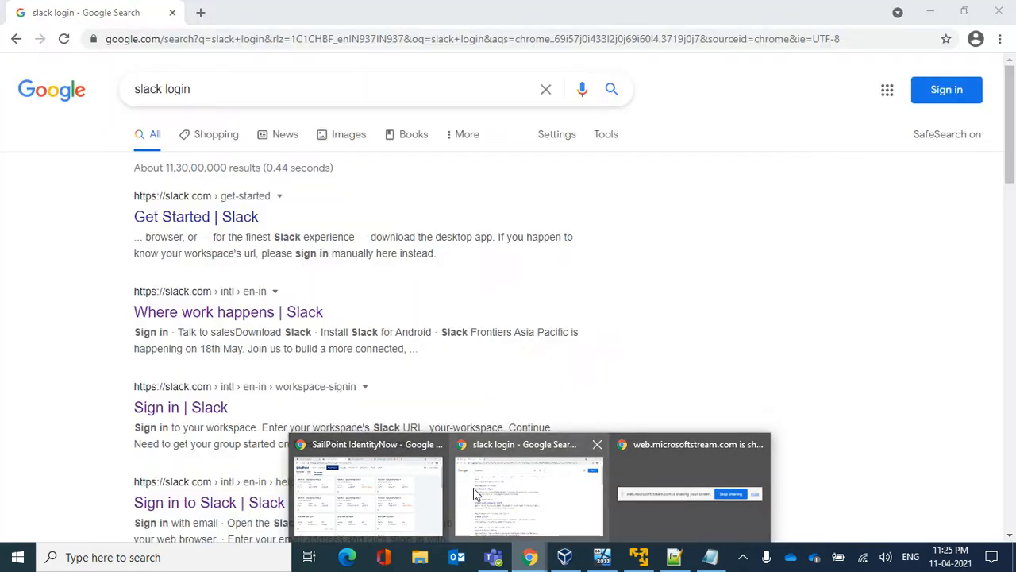
click(473, 487)
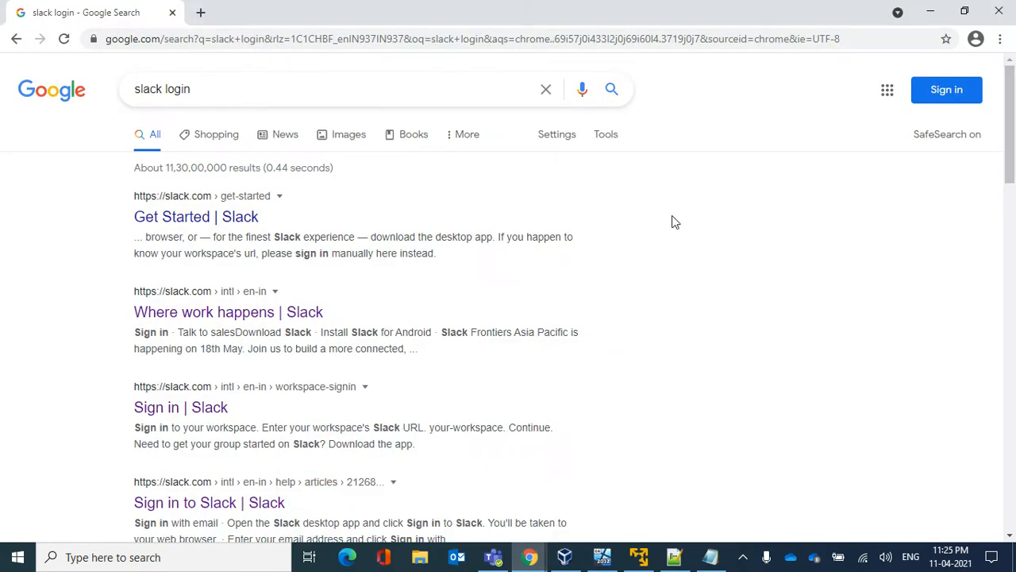
Step: Find Slack workspaces by entering the work e-mail and the emailed verification code
click(168, 401)
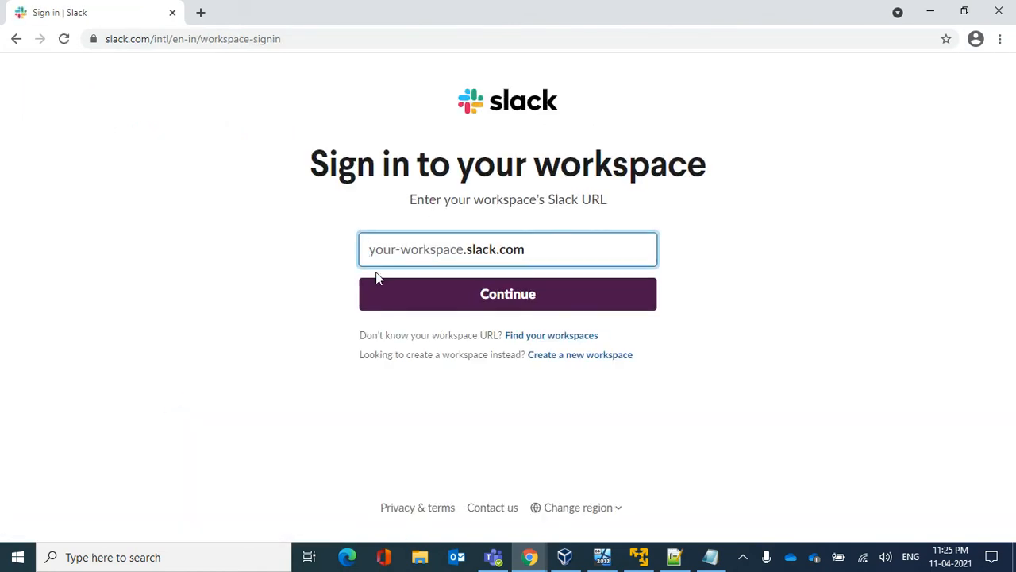
click(538, 336)
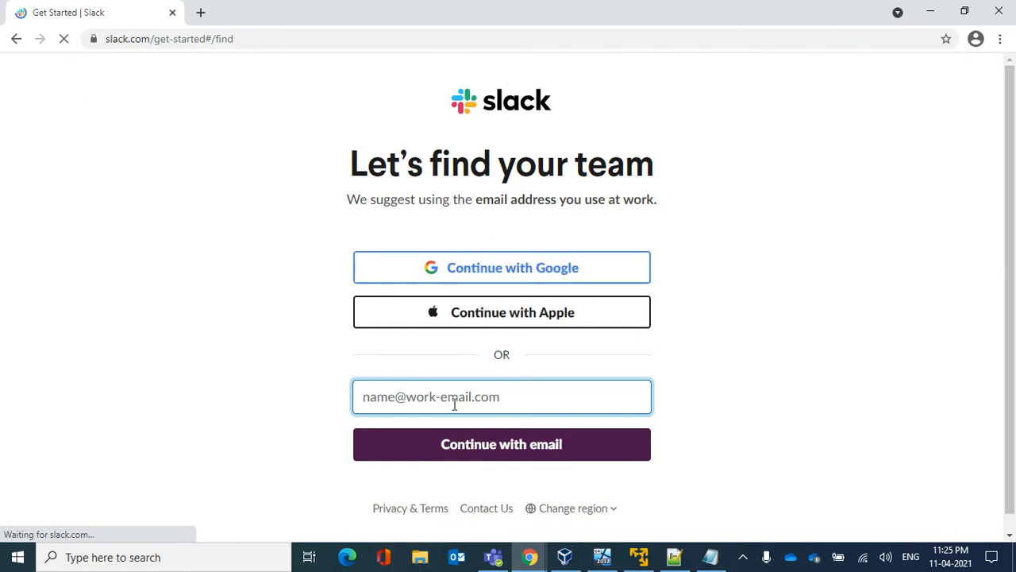
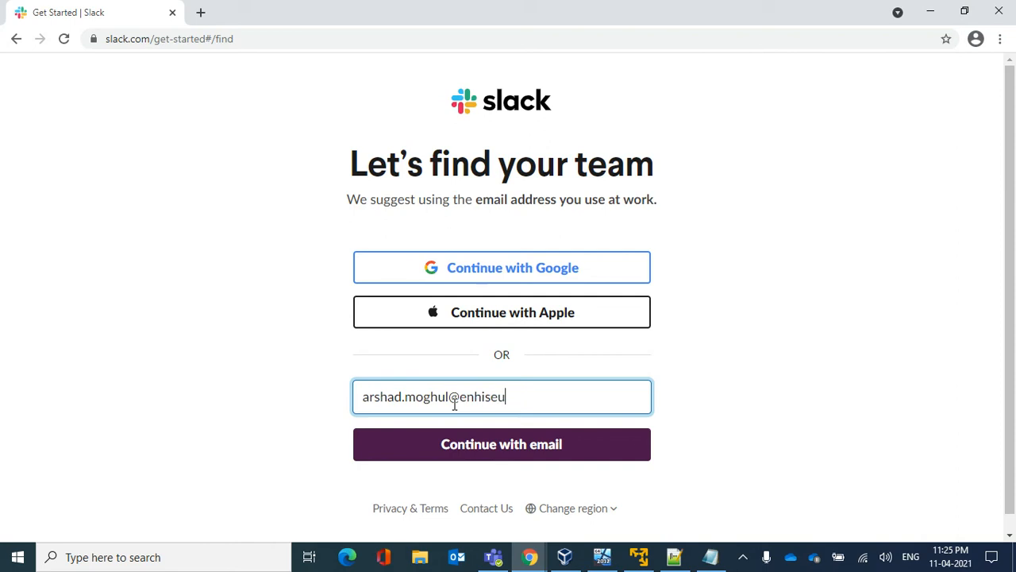
key(Return)
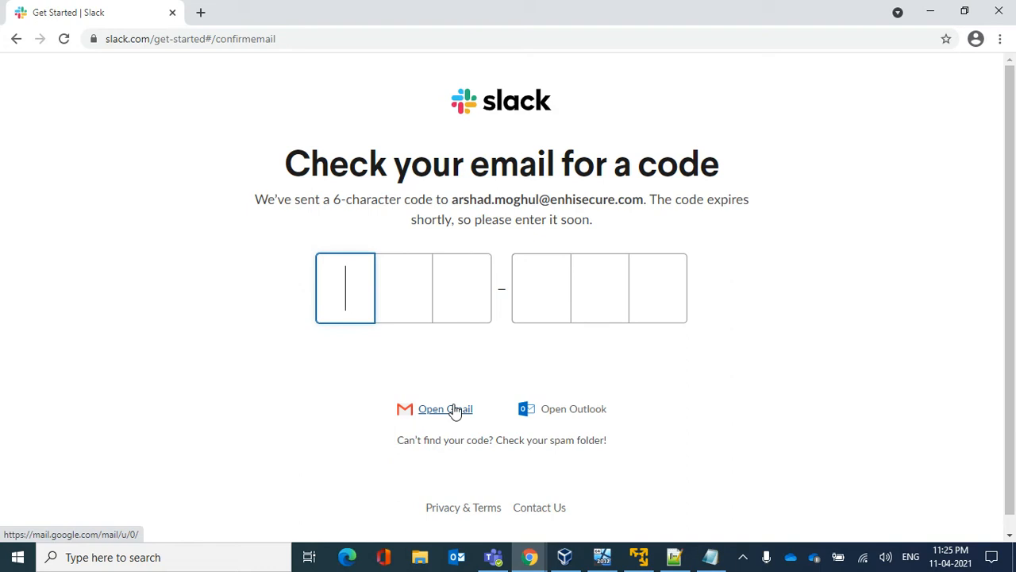
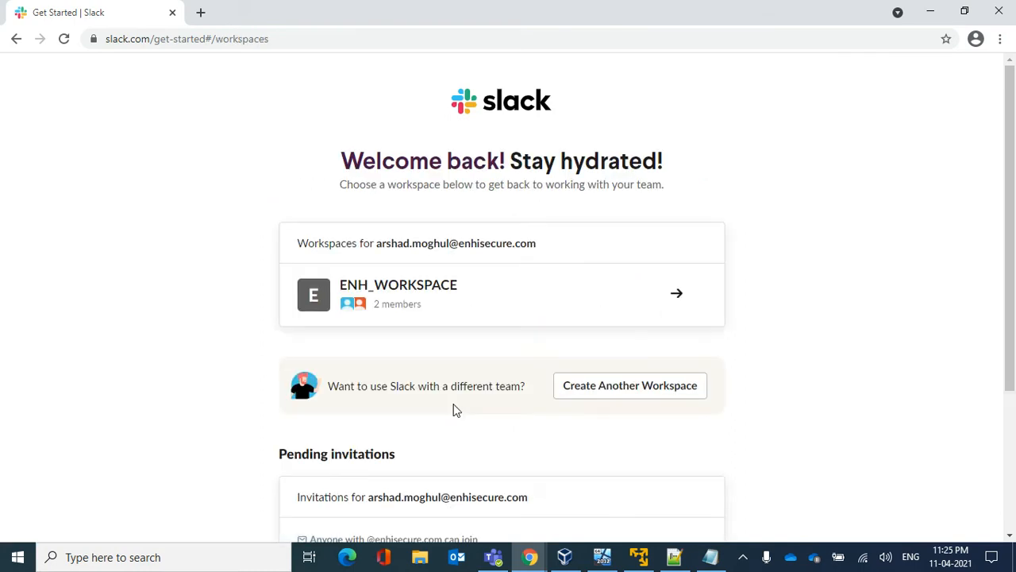
Step: Open the ENH_WORKSPACE workspace and its access-requests channel
click(466, 298)
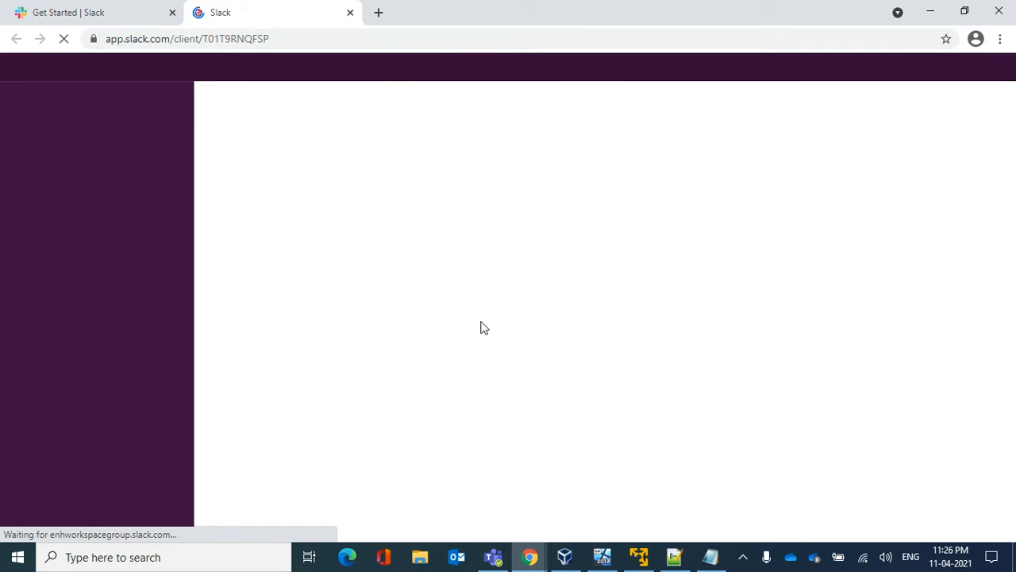
mouse_move(619, 547)
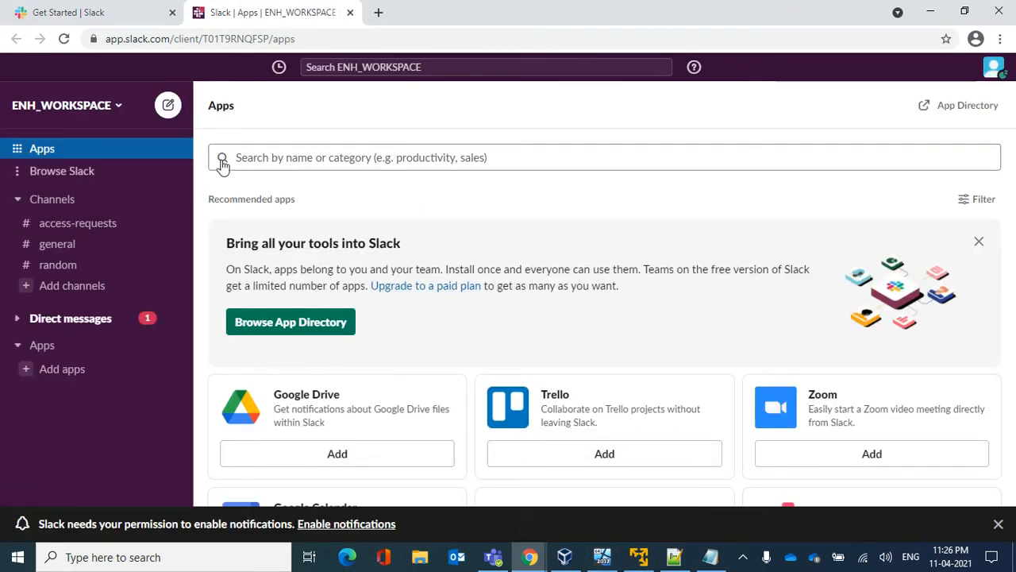
click(112, 230)
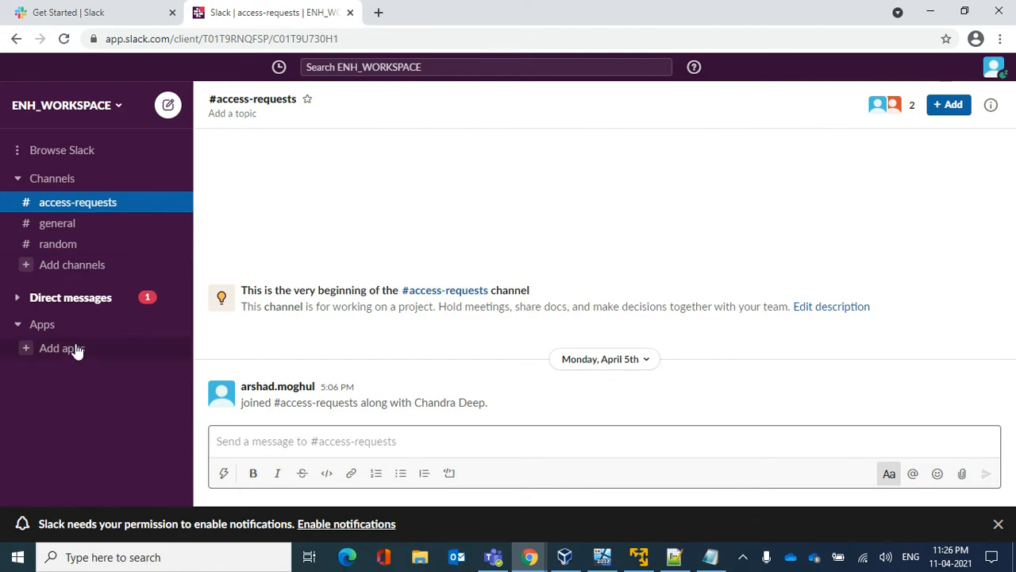
Step: Search the workspace's apps for 'sailpoint' and add the SailPoint app
click(15, 151)
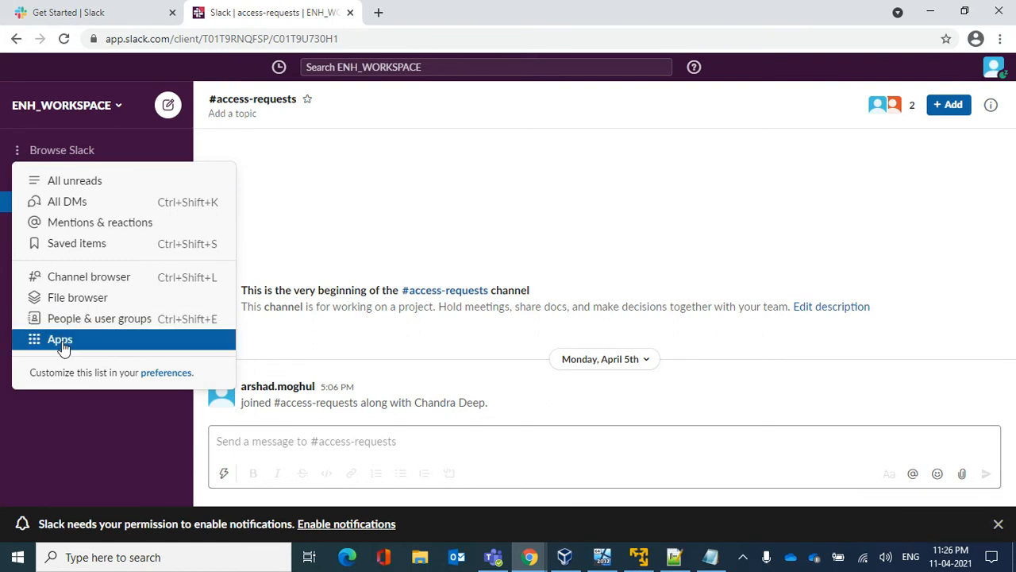
click(62, 346)
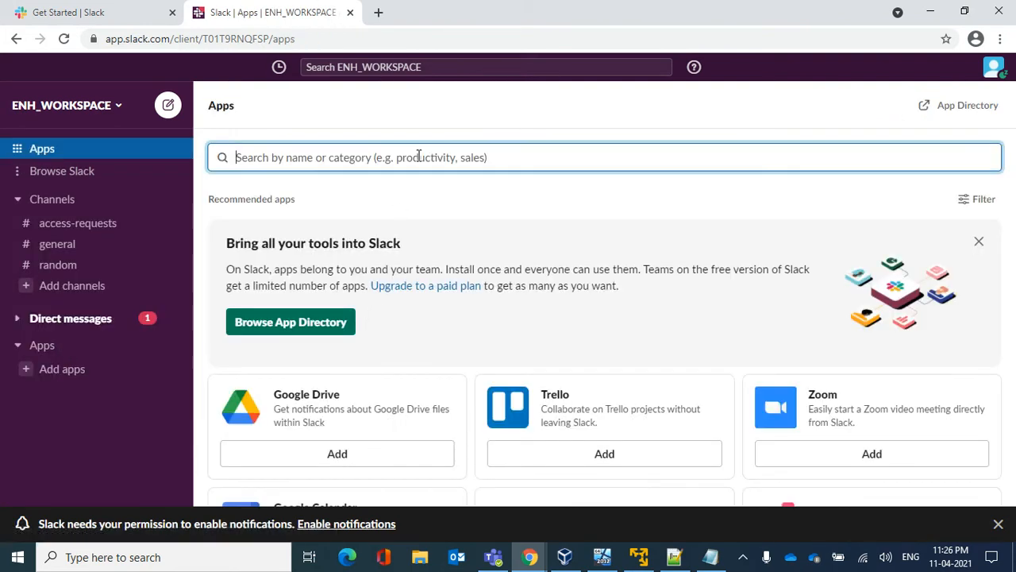
text(sailpoint)
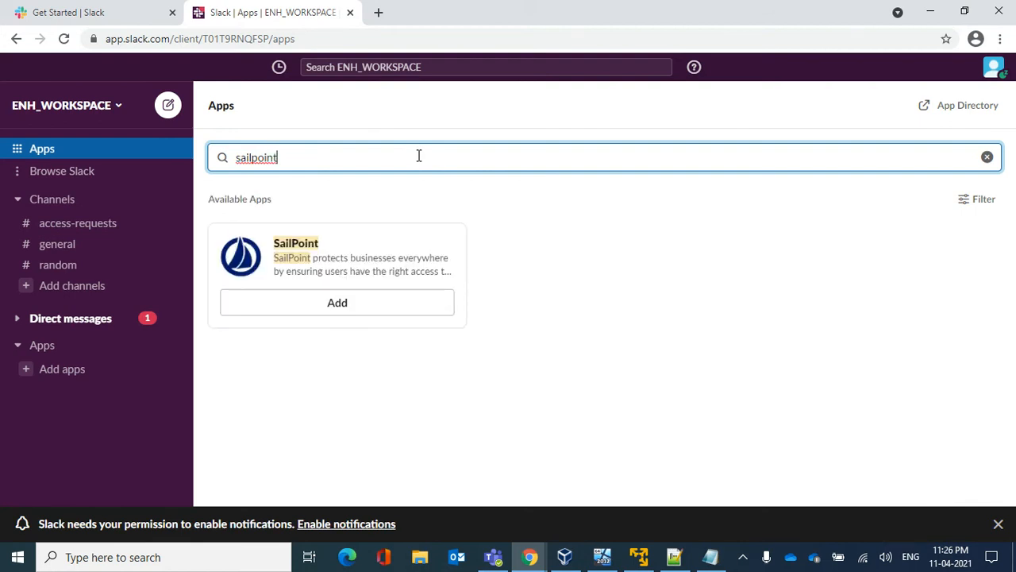
click(347, 301)
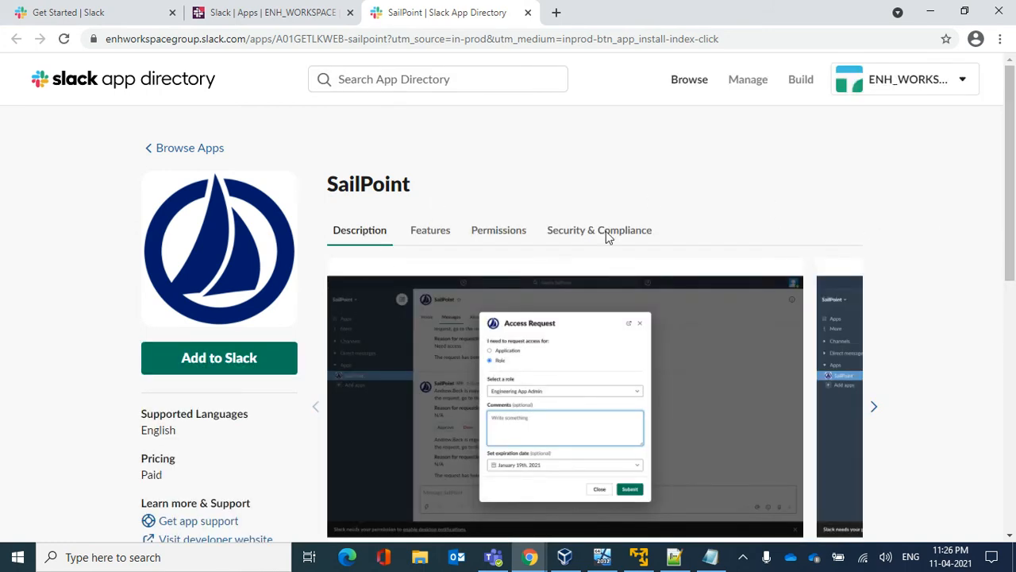
Step: Launch the SailPoint for Slack installer from its Compass Community page via Add To Slack
click(236, 366)
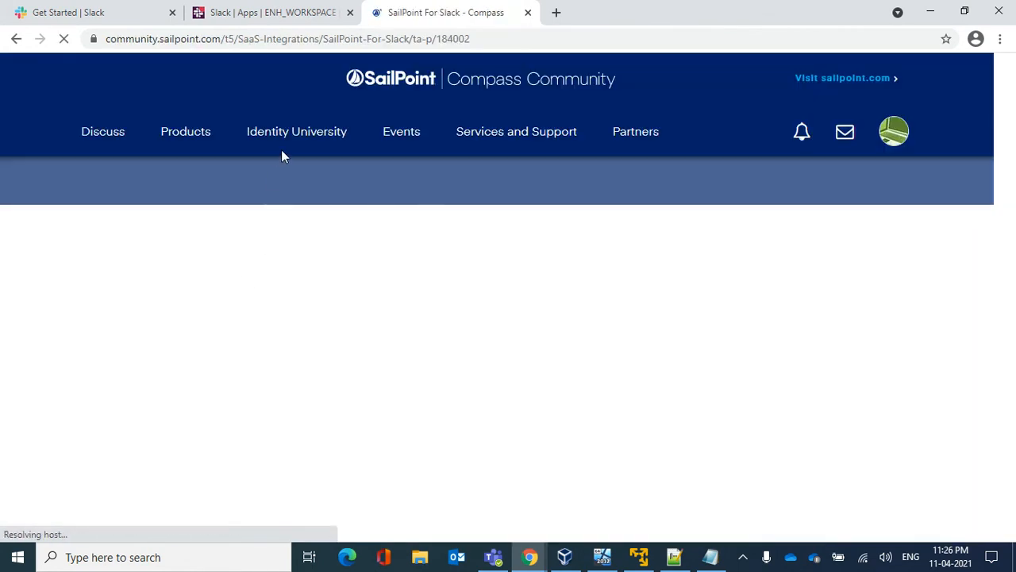
mouse_move(447, 135)
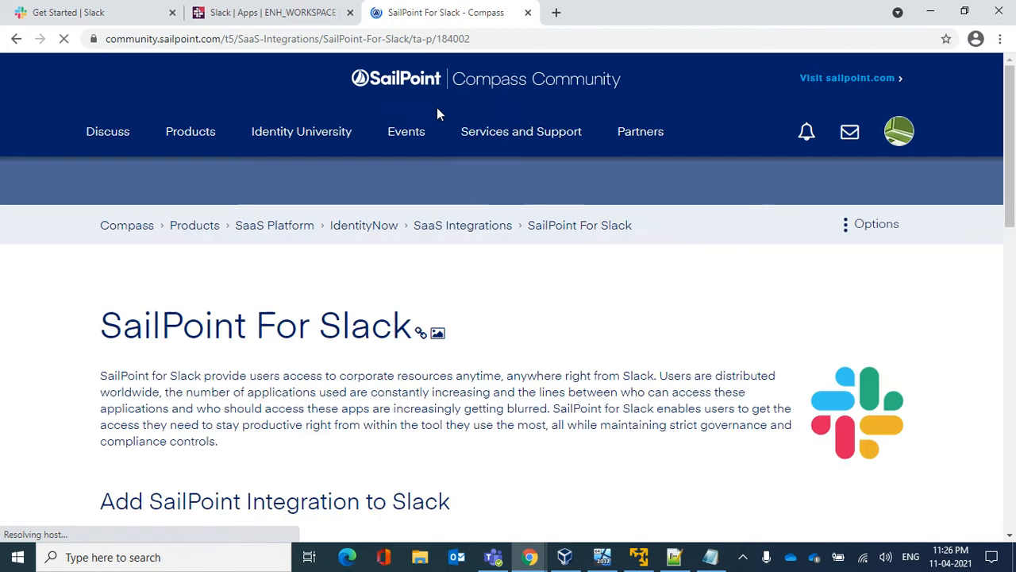
scroll(262, 309, down, 3)
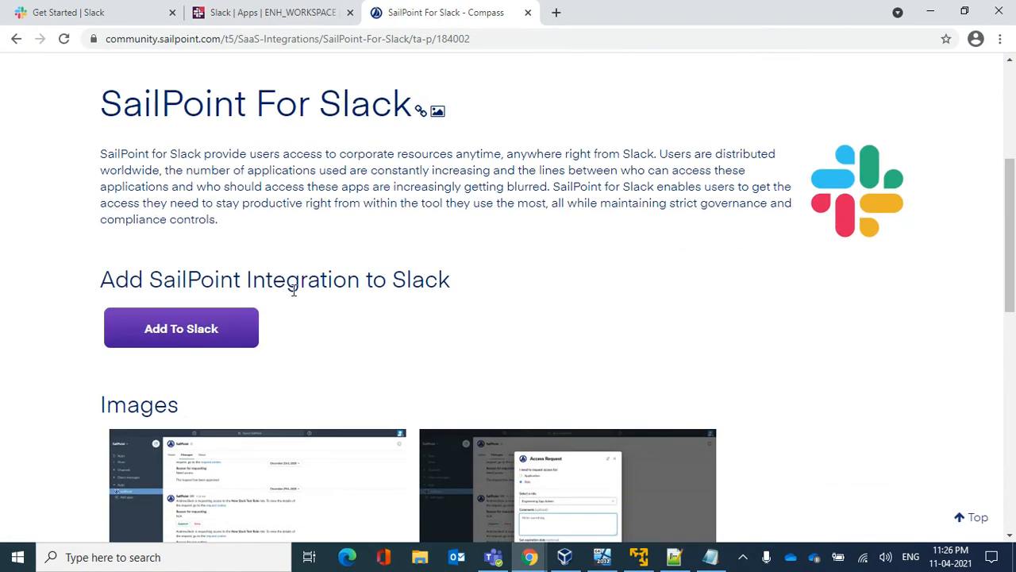
click(228, 333)
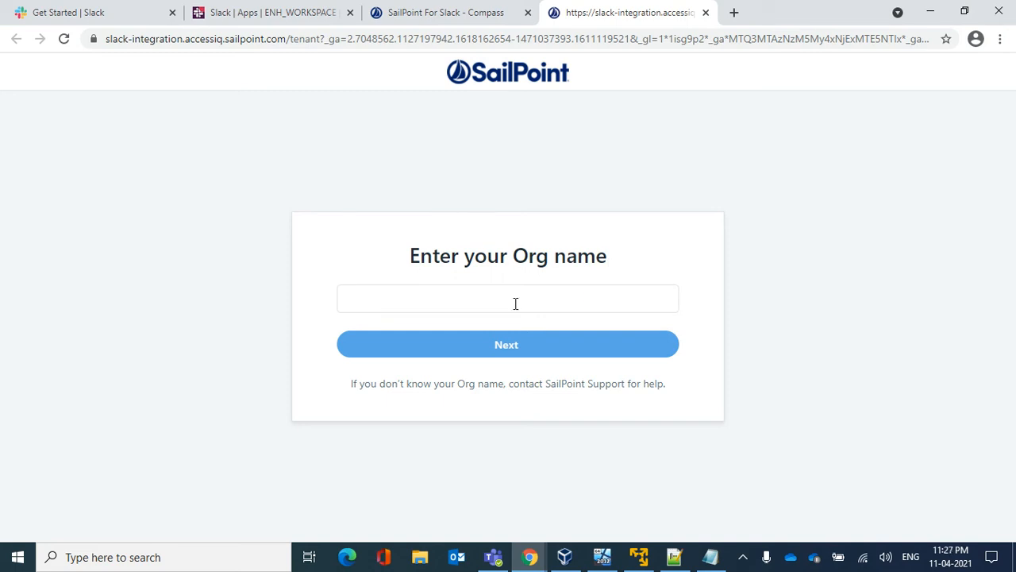
Step: Enter the SailPoint org name and allow SailPoint access to ENH_WORKSPACE
text(partner201)
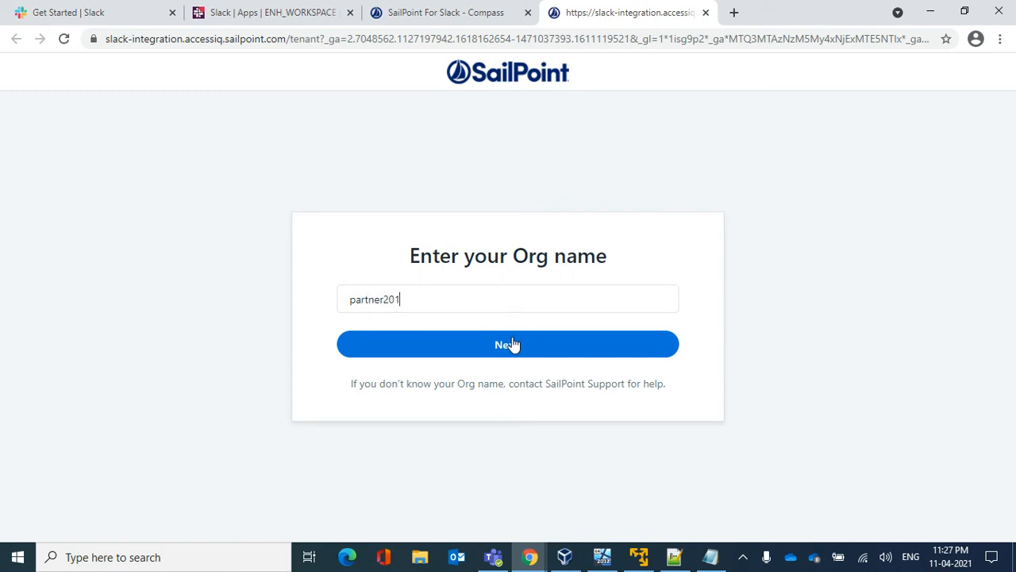
click(513, 344)
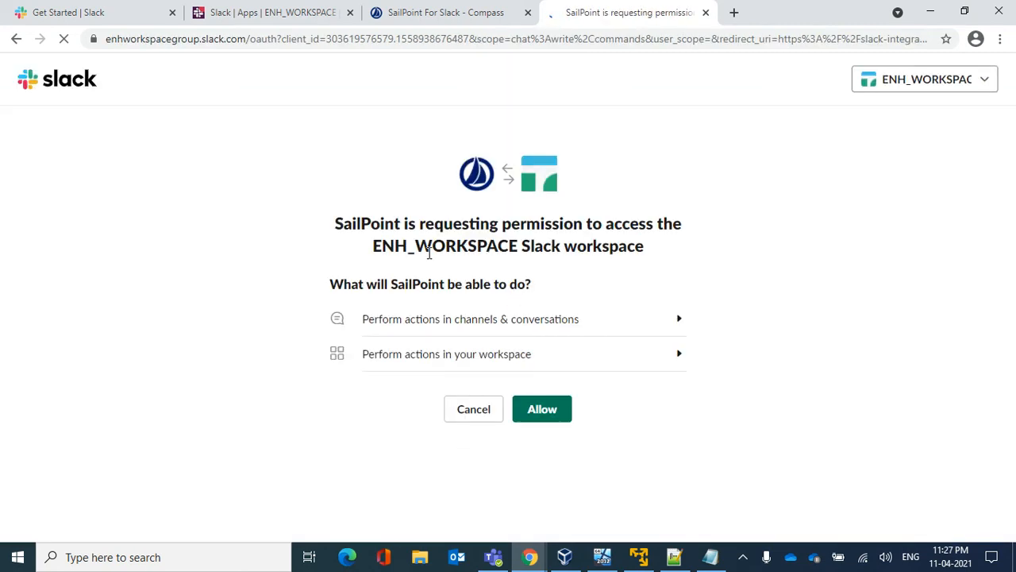
click(538, 409)
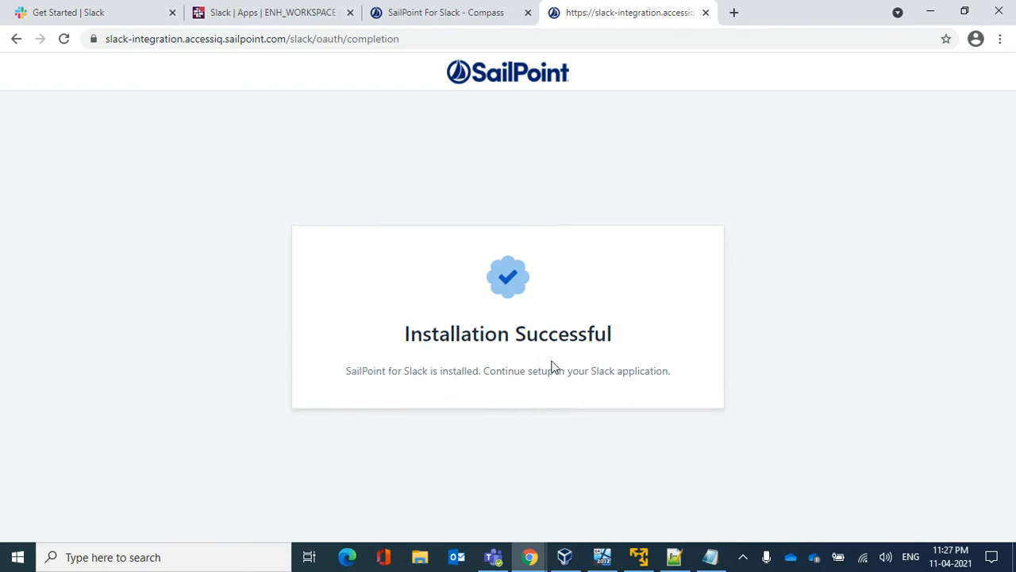
Step: Refresh the Slack apps page and its app list until SailPoint shows as installed
click(258, 6)
click(63, 38)
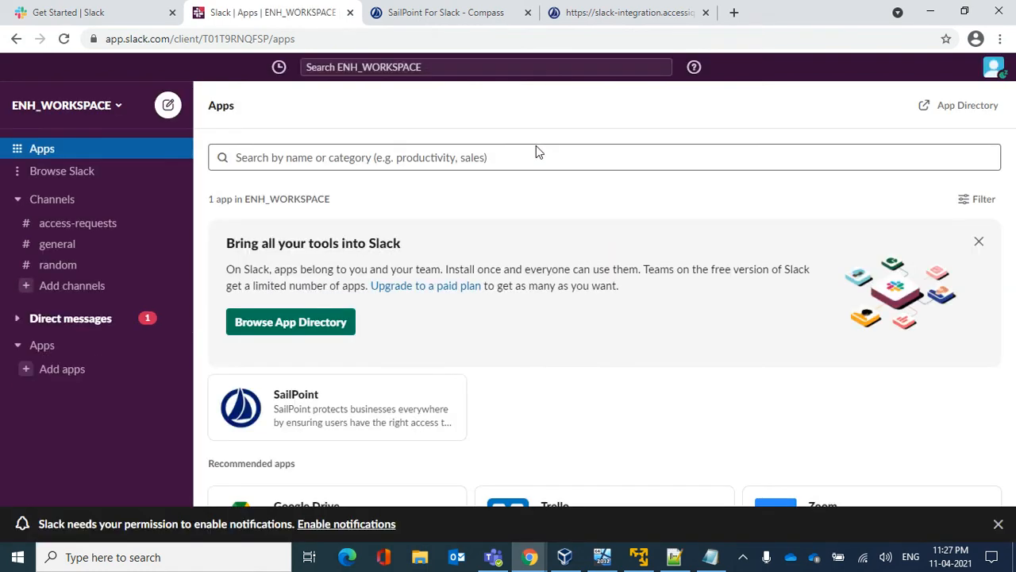
click(590, 10)
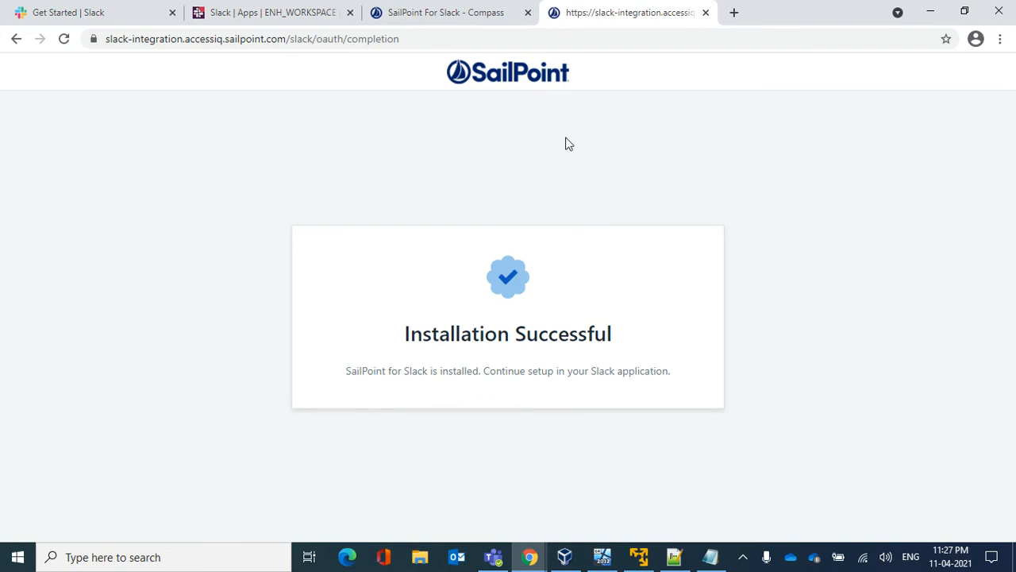
click(318, 11)
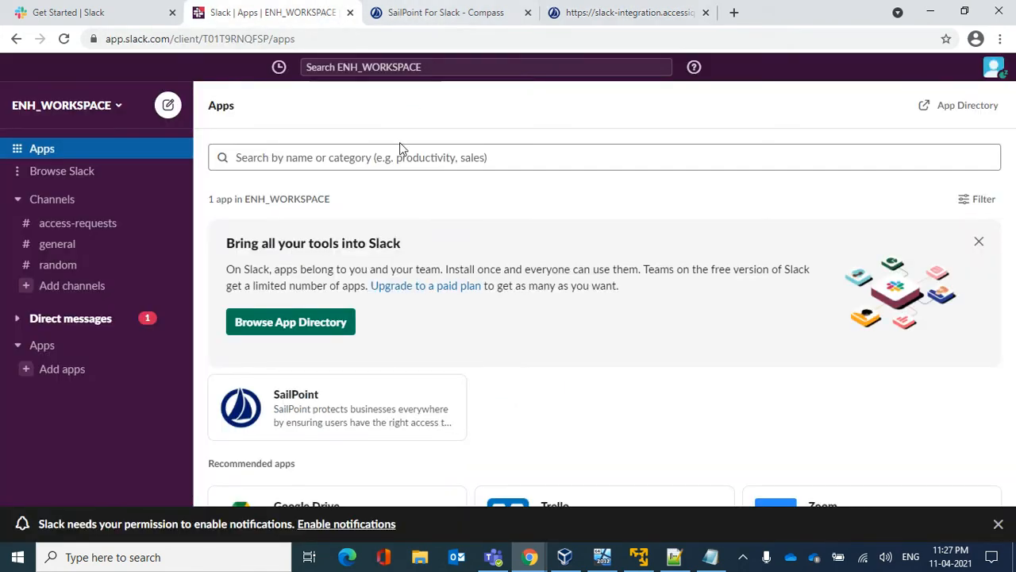
click(20, 345)
click(22, 344)
click(64, 38)
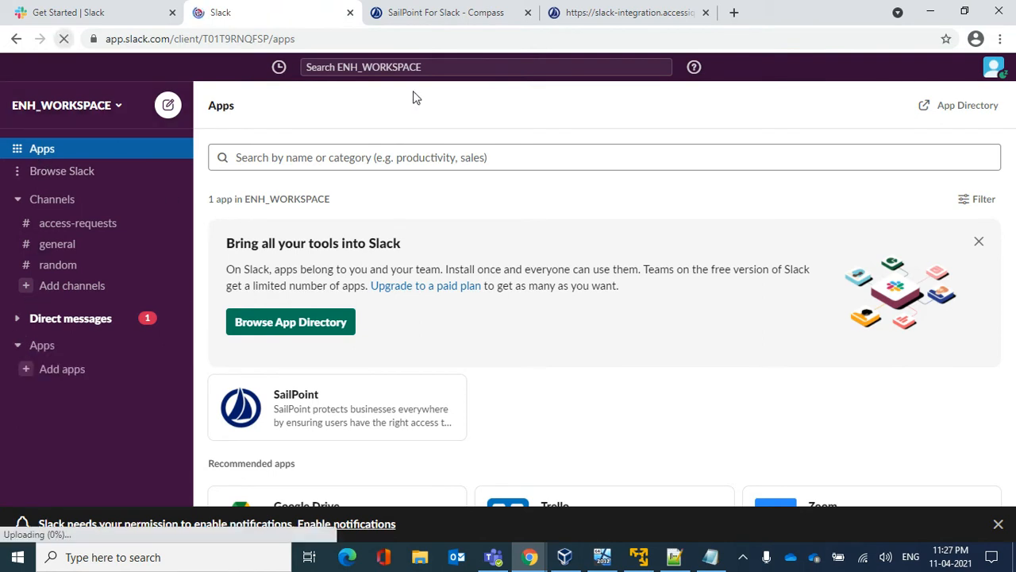
Step: Recheck the Installation Successful page, then open the SailPoint app and the #access-requests channel
click(431, 9)
click(692, 14)
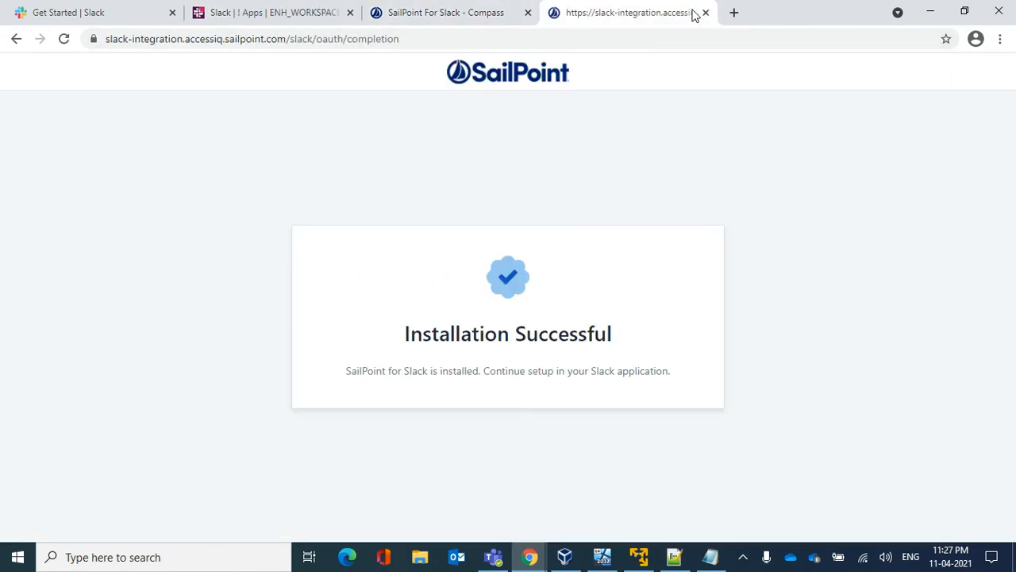
double_click(445, 333)
click(63, 38)
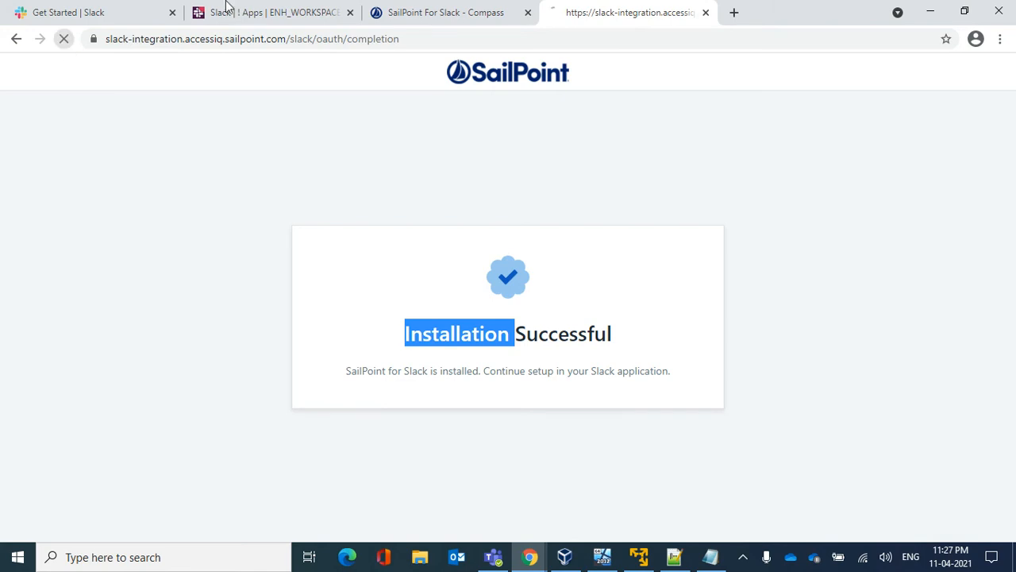
click(238, 12)
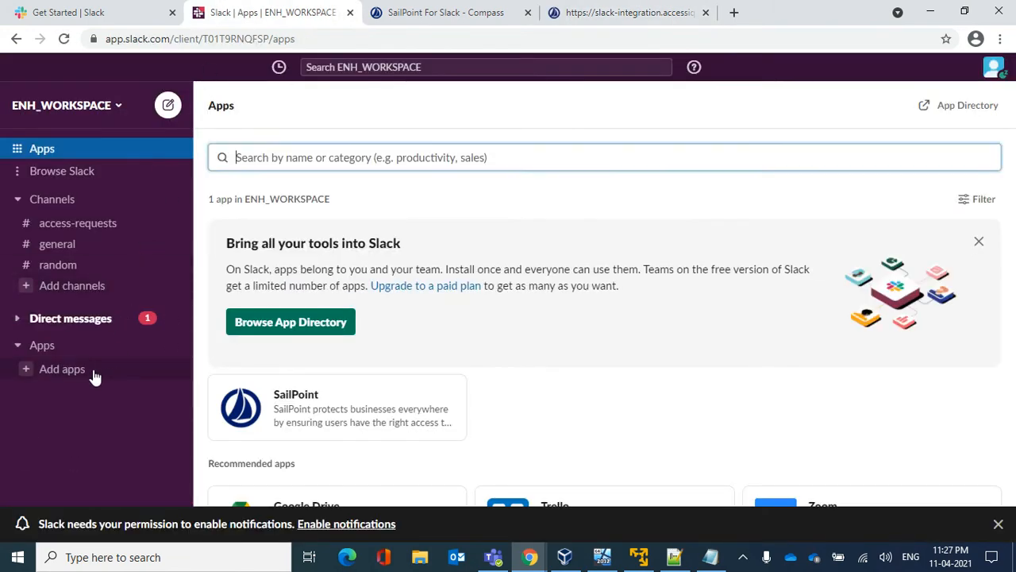
click(313, 422)
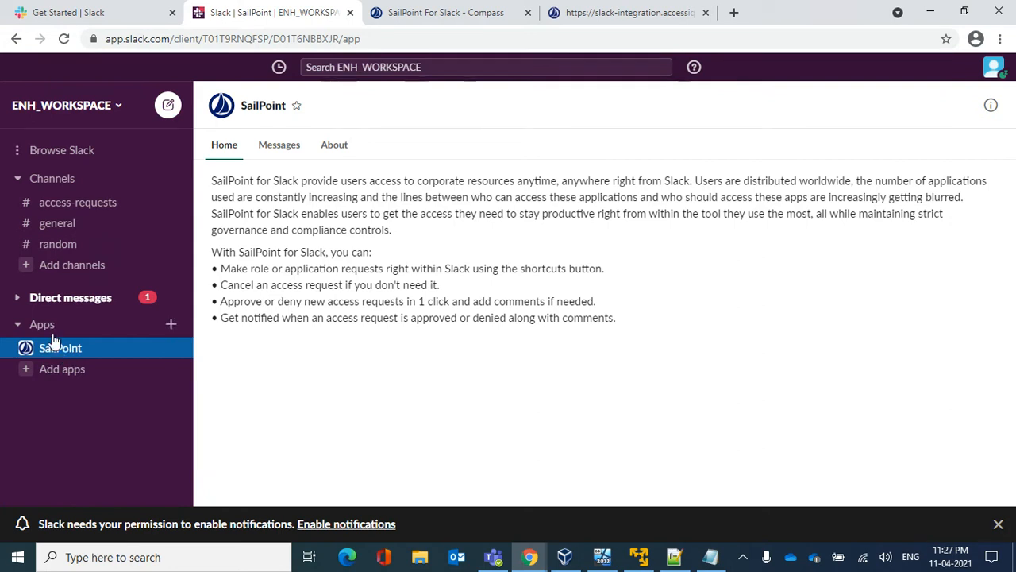
click(96, 214)
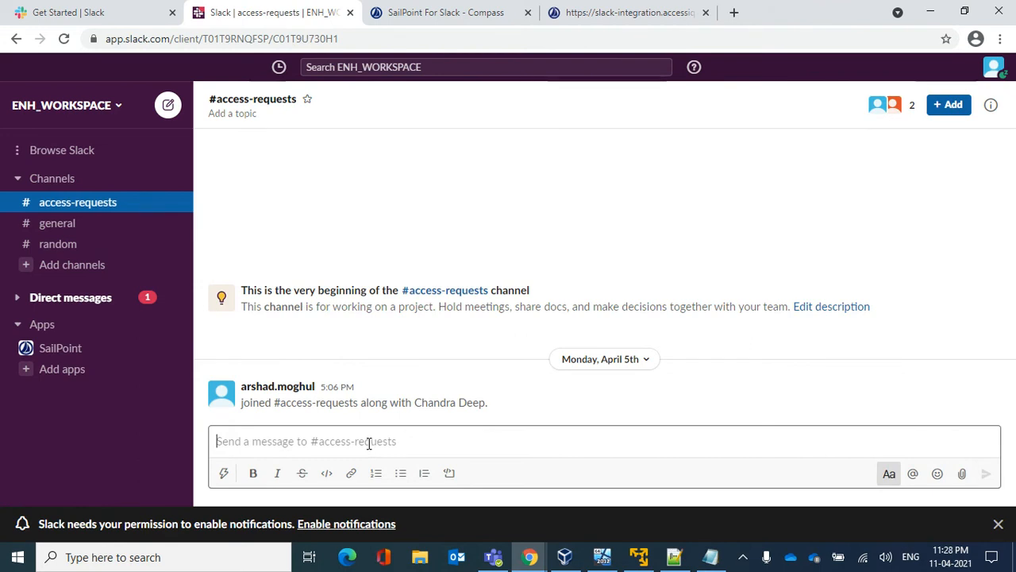
Step: Send the /sailpoint login command in #access-requests
text(/)
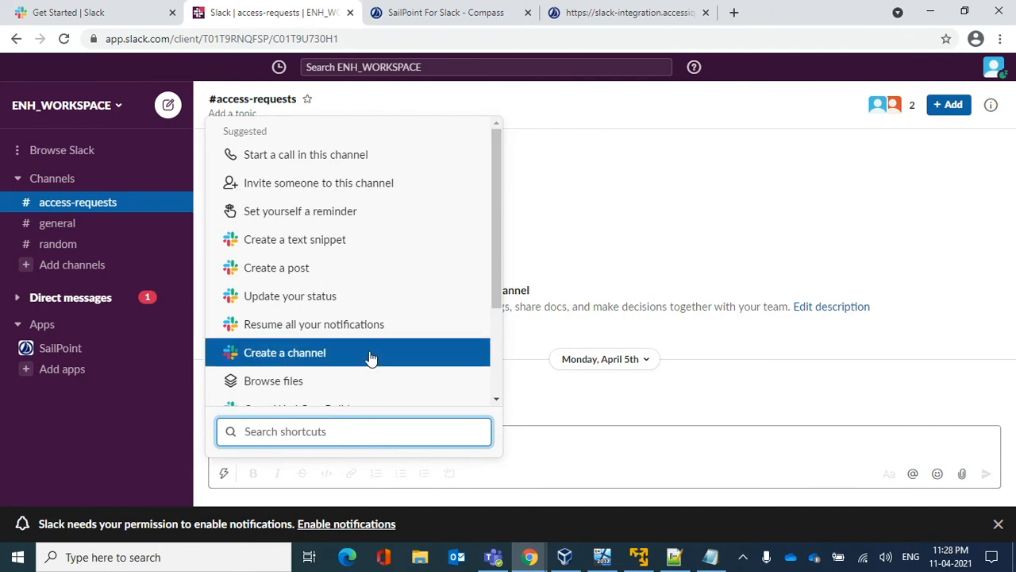
scroll(376, 309, down, 3)
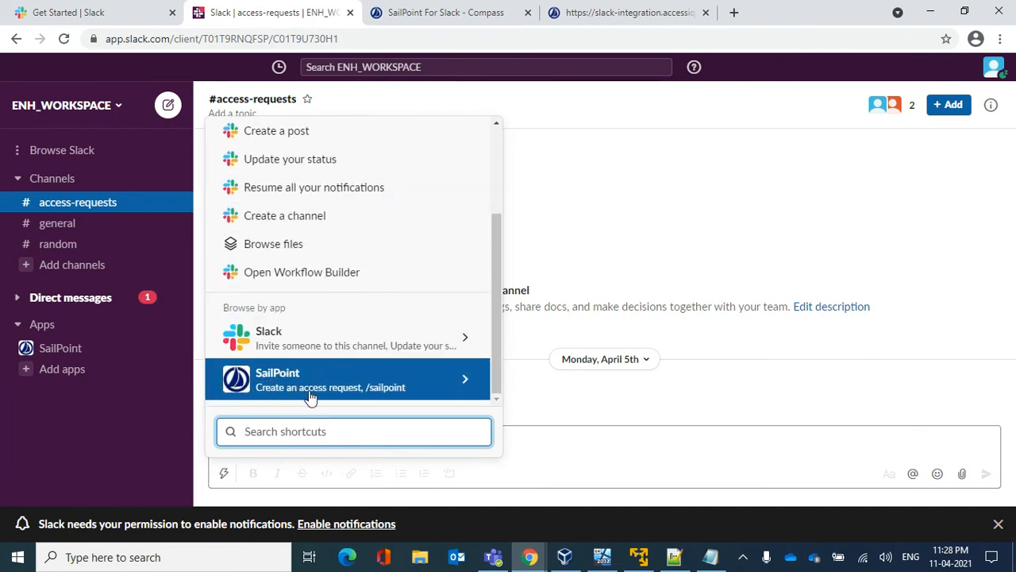
click(421, 381)
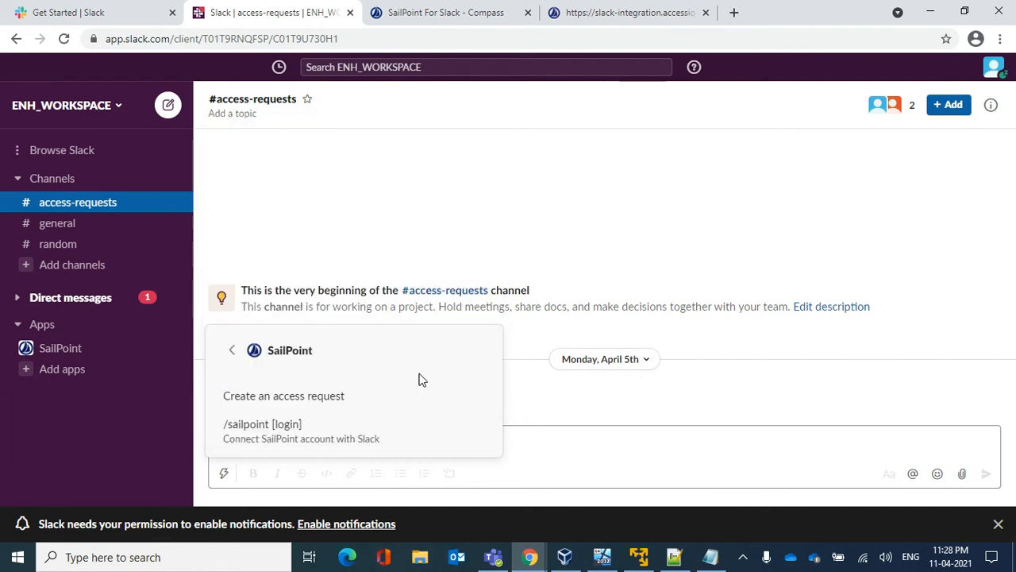
click(295, 426)
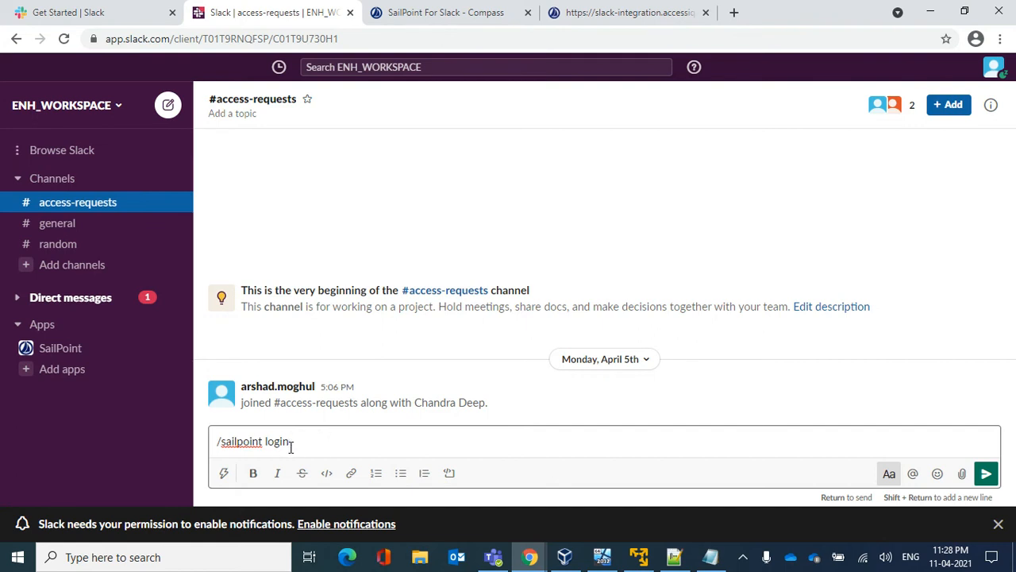
key(Return)
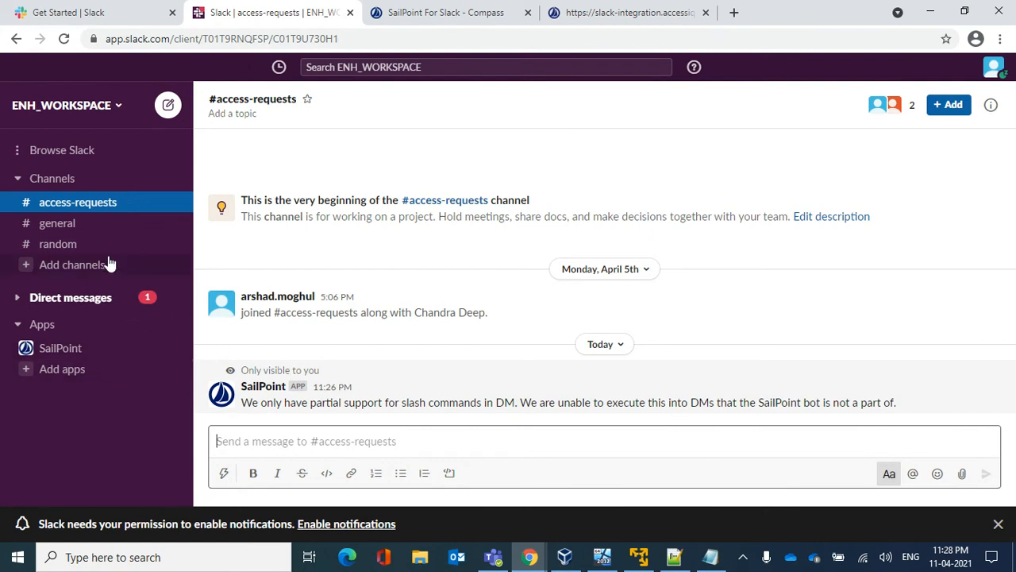
Step: Start SailPoint's 'Create an access request' shortcut from the / menu
text(/)
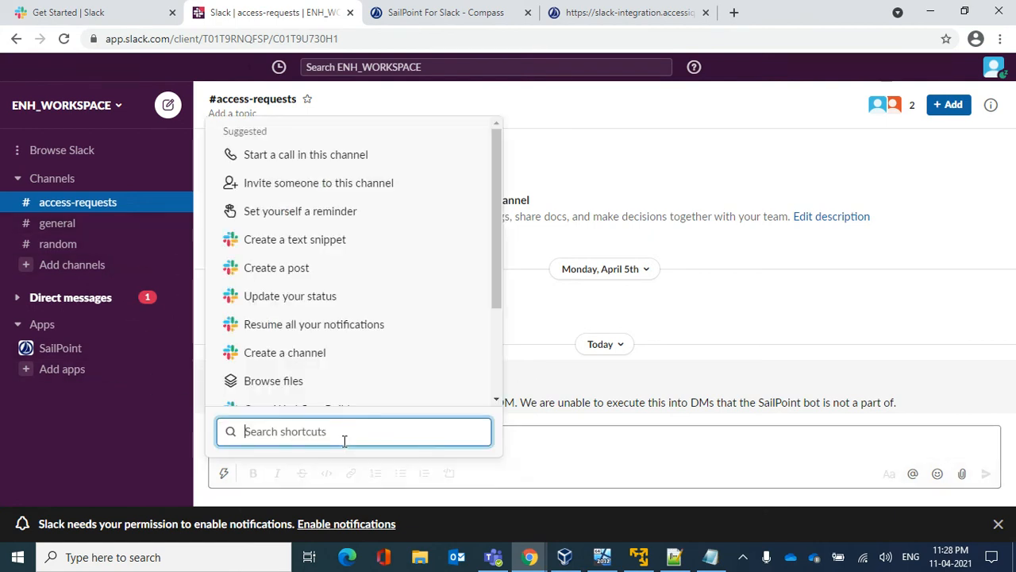
scroll(356, 331, down, 2)
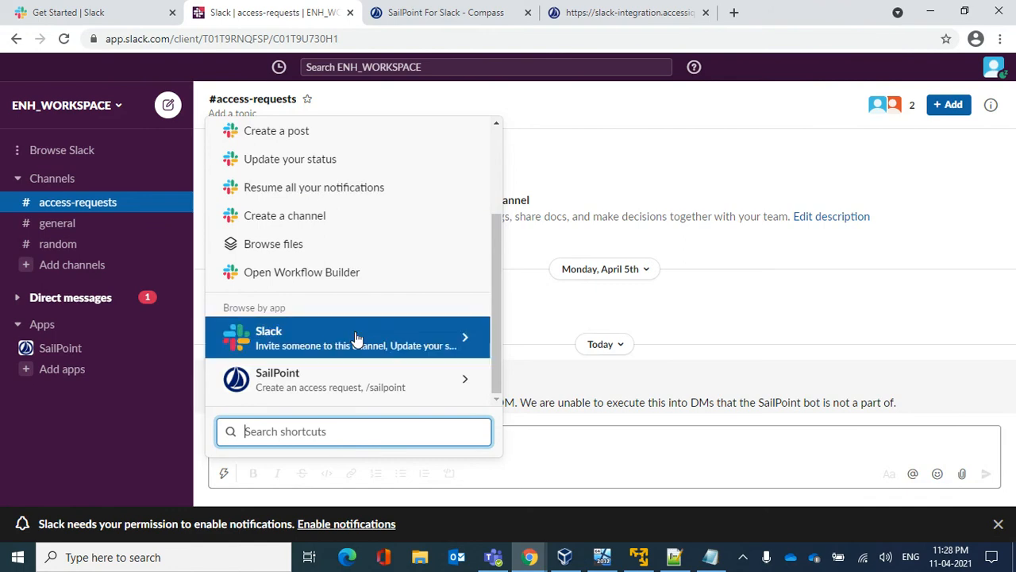
click(340, 390)
click(274, 398)
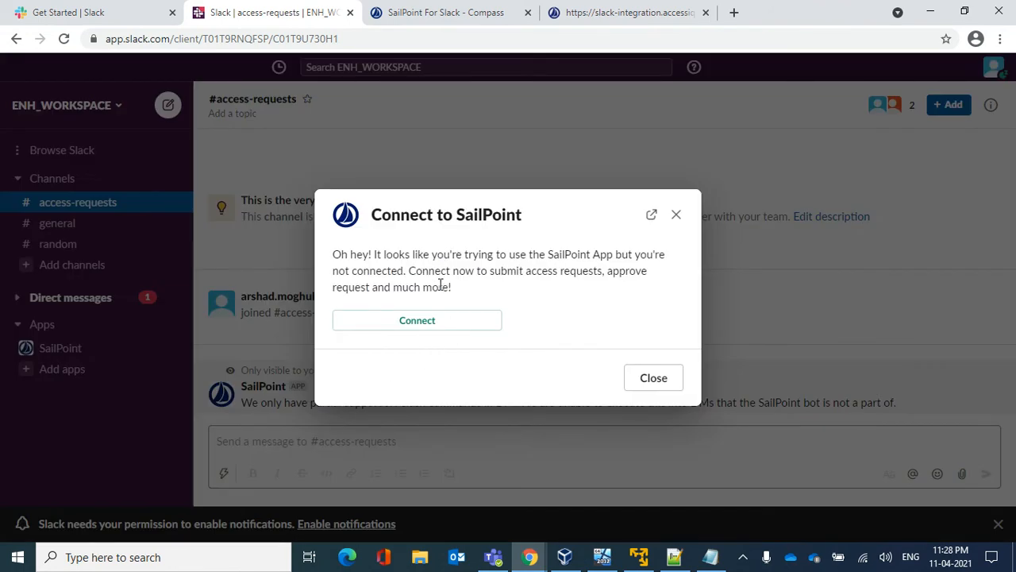
Step: Connect the Slack account to SailPoint and return to the SailPoint app's Messages
click(452, 325)
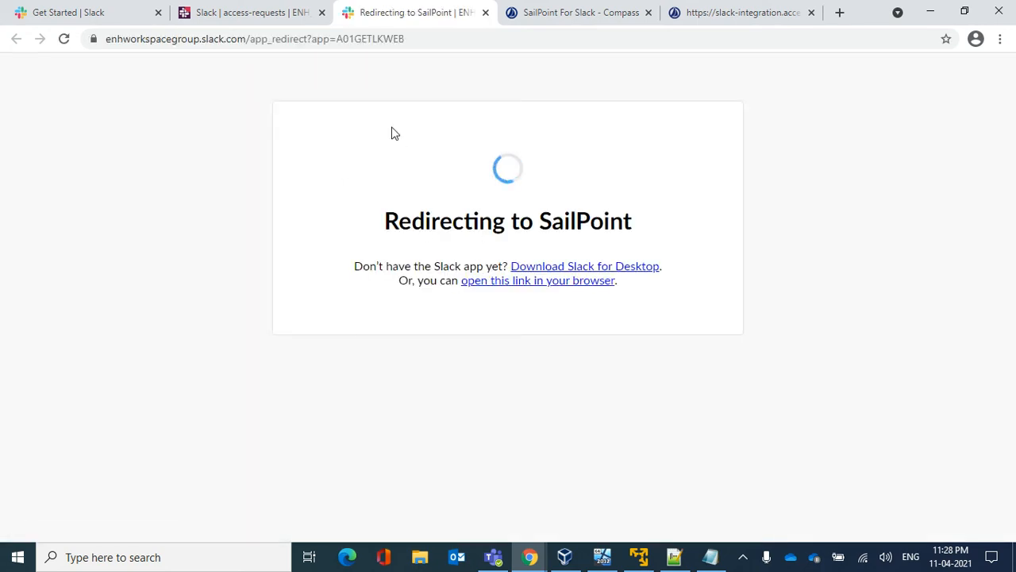
click(488, 282)
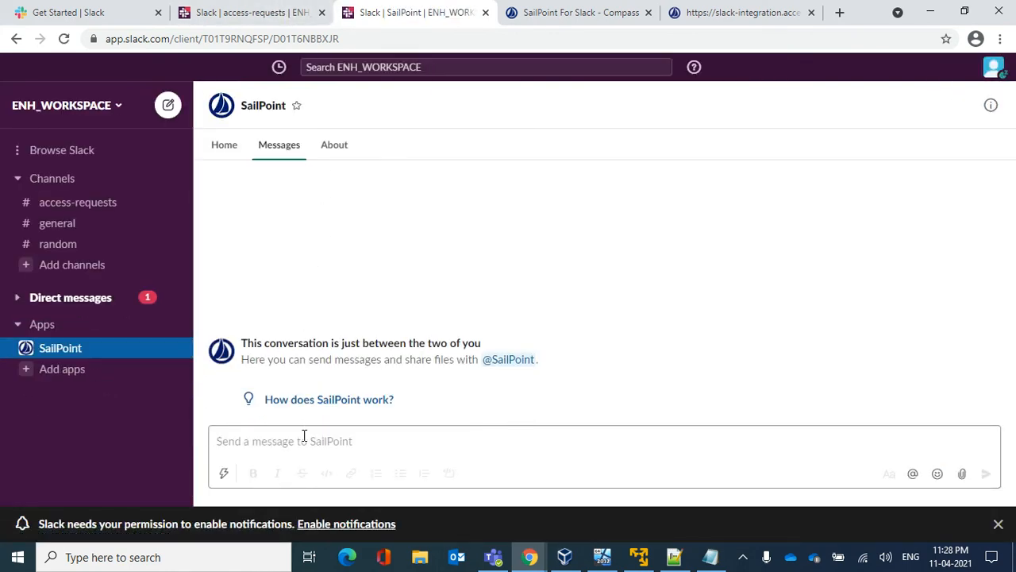
click(303, 436)
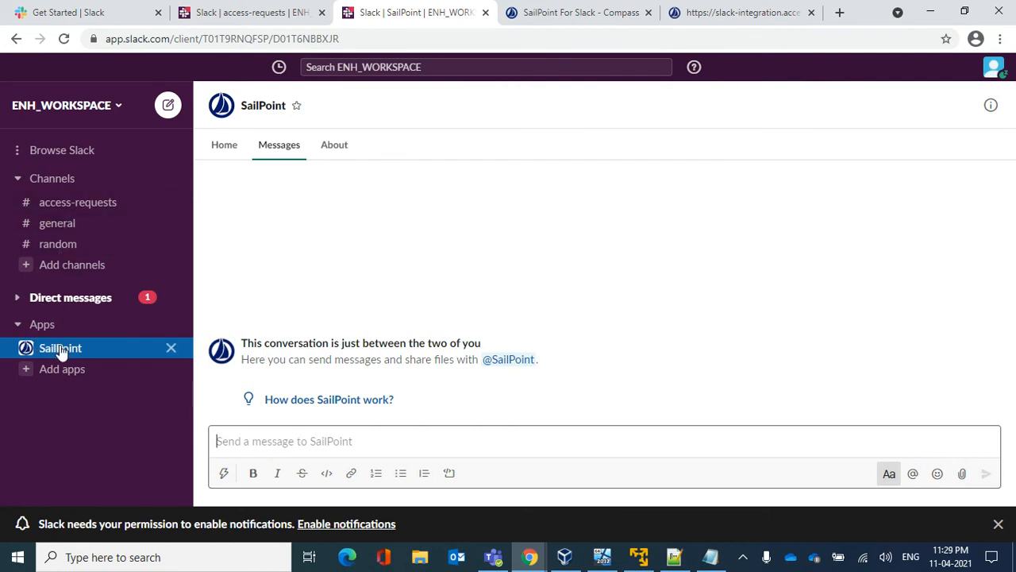
click(409, 441)
Step: Open a new Access Request form with the SailPoint 'Create an access request' shortcut
text(/)
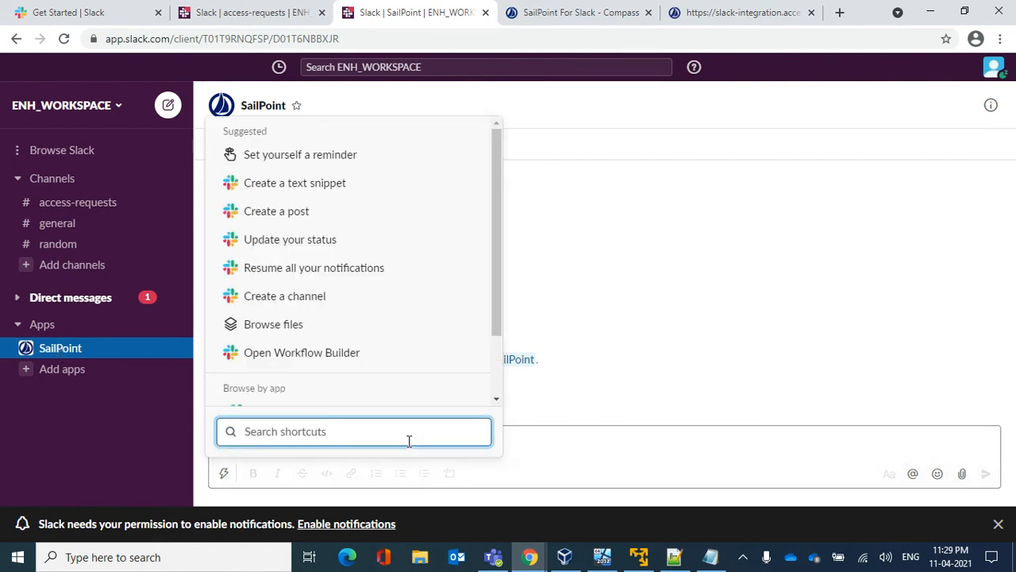
scroll(363, 336, down, 3)
click(299, 383)
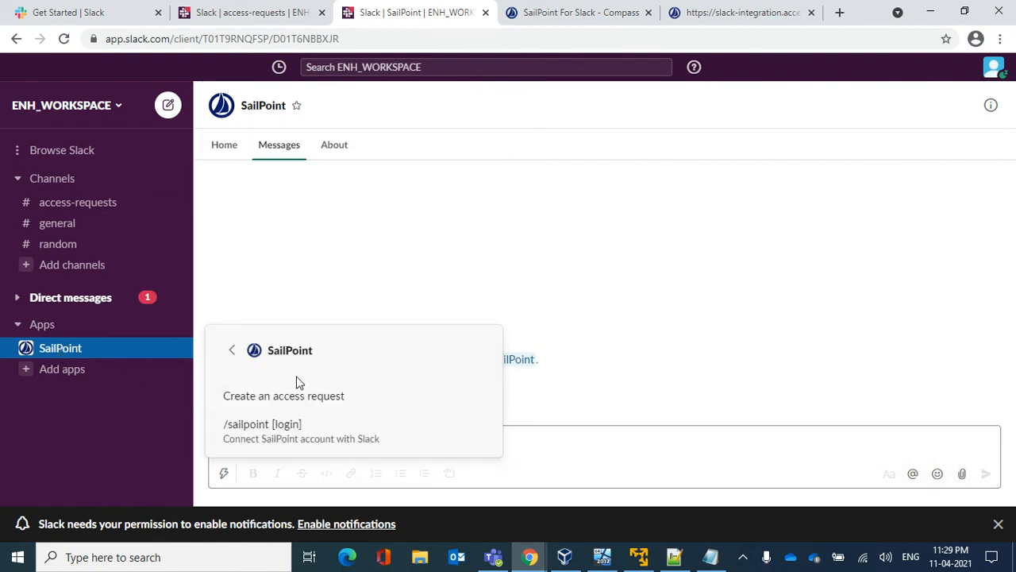
click(287, 401)
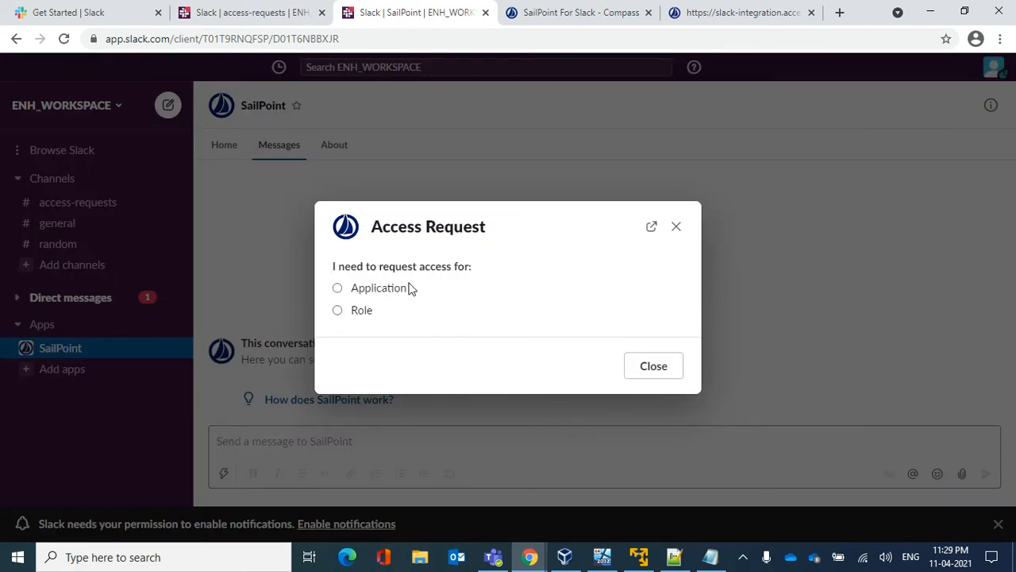
Step: Request the role Test Role - Extensibility Feature on behalf of another user
click(362, 315)
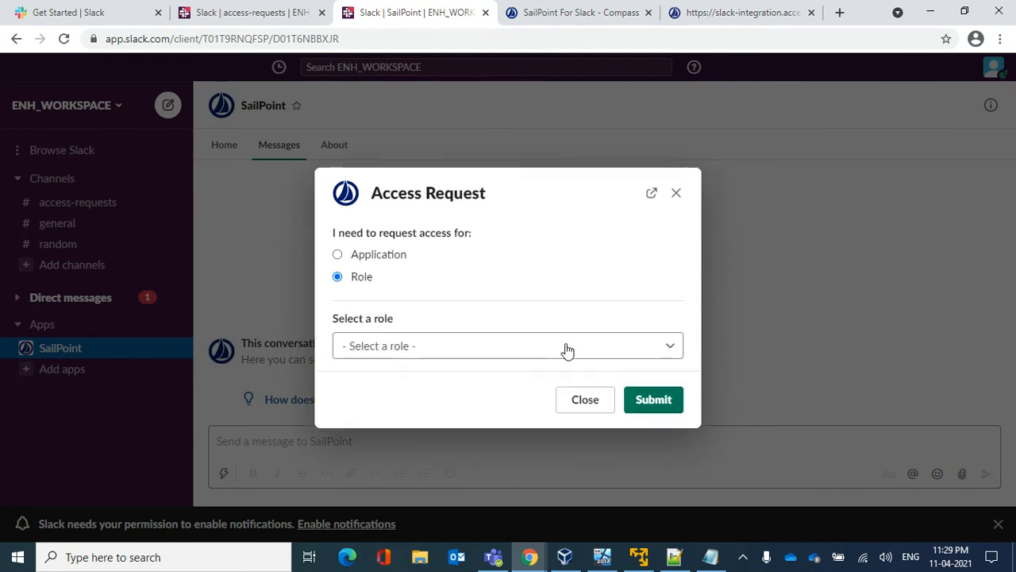
click(655, 346)
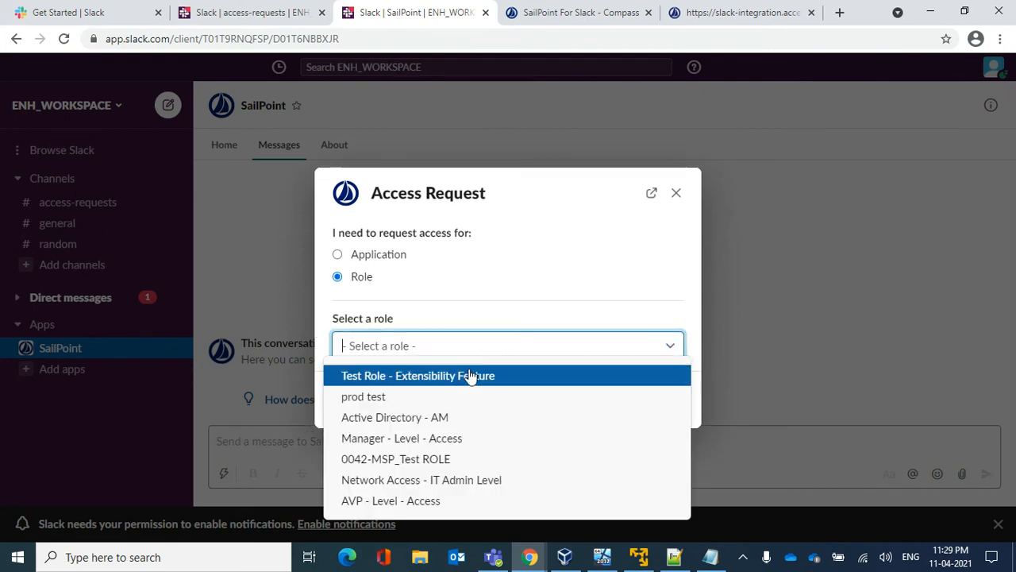
click(396, 381)
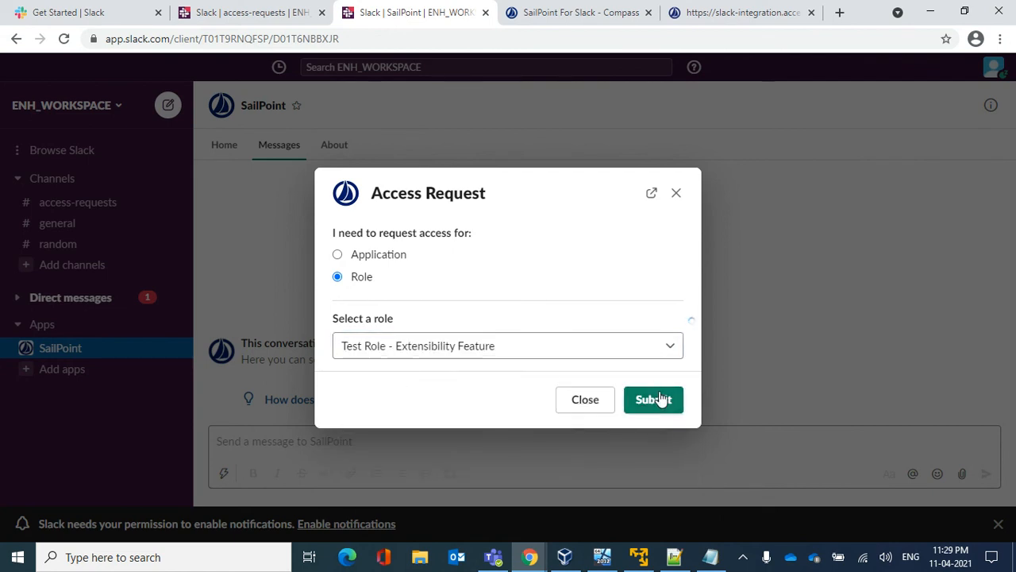
click(664, 300)
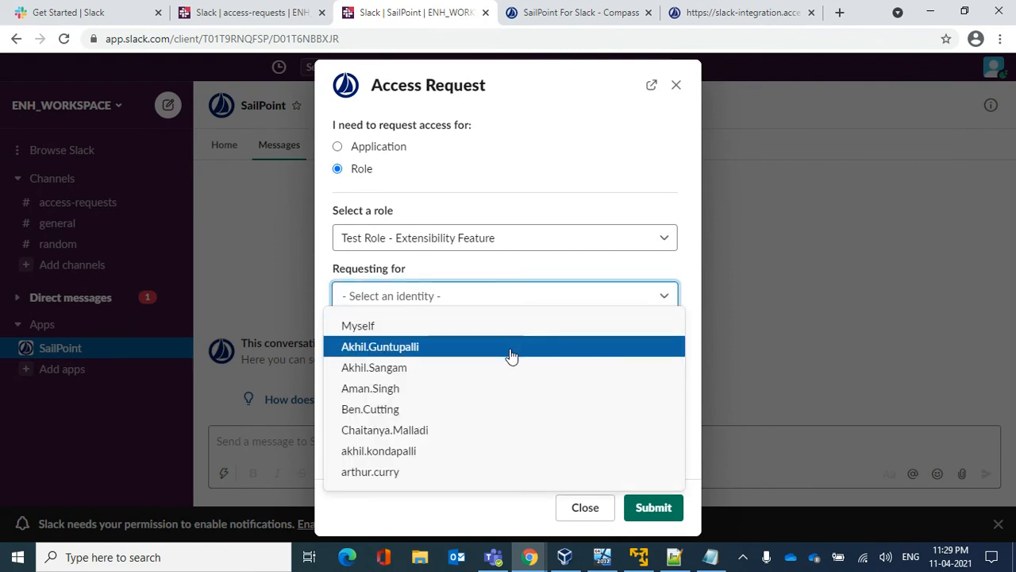
click(406, 414)
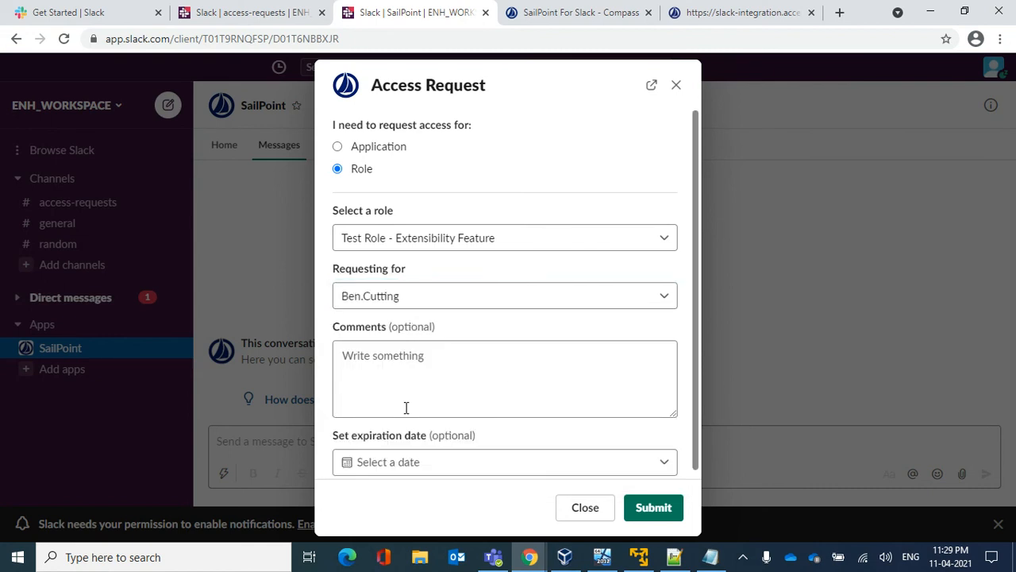
Step: Add the comment 'Test Request - Slack', then select test-group in Active Directory
click(422, 349)
text(Test Request - Slack)
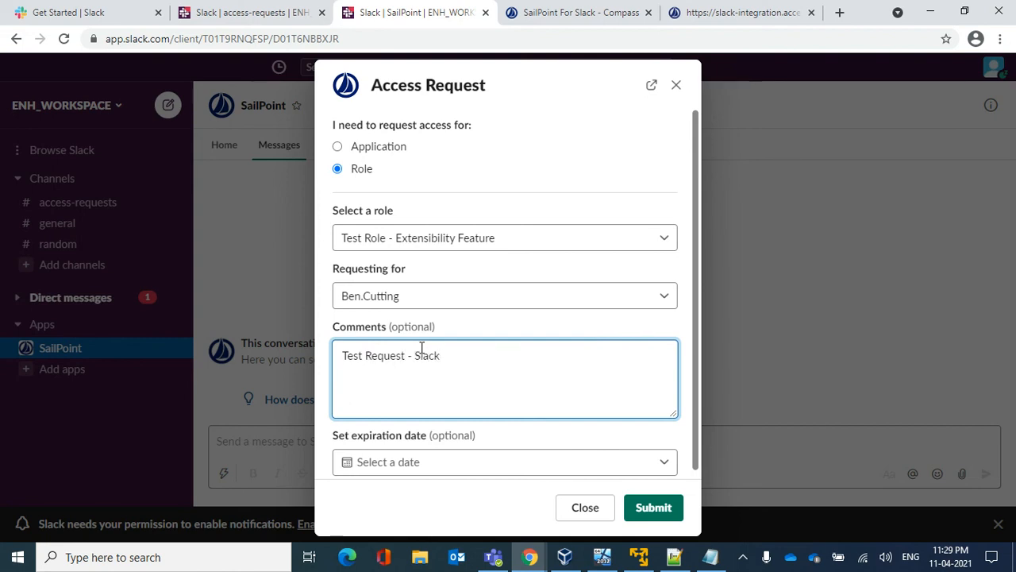
scroll(524, 361, down, 1)
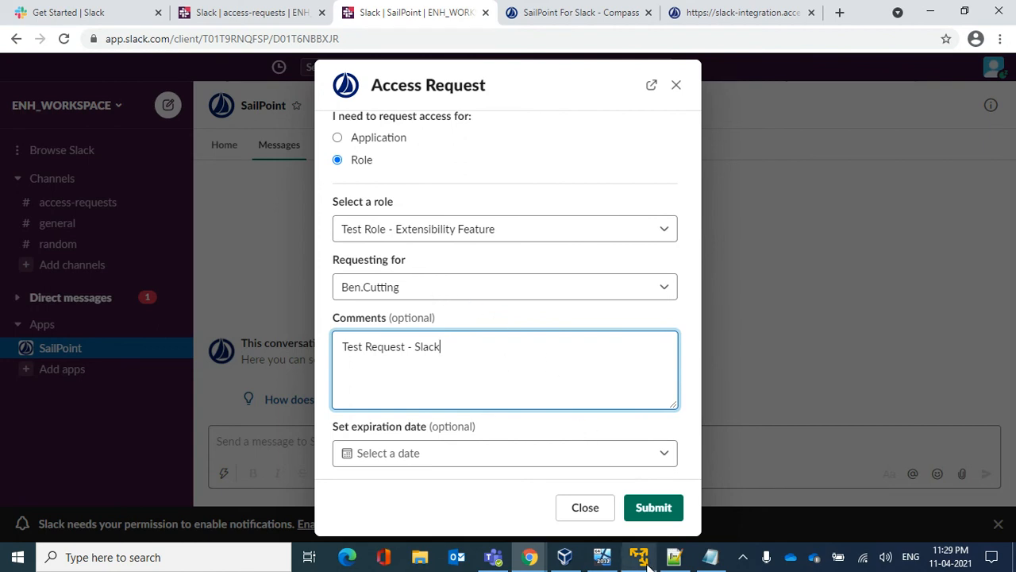
click(602, 556)
click(302, 205)
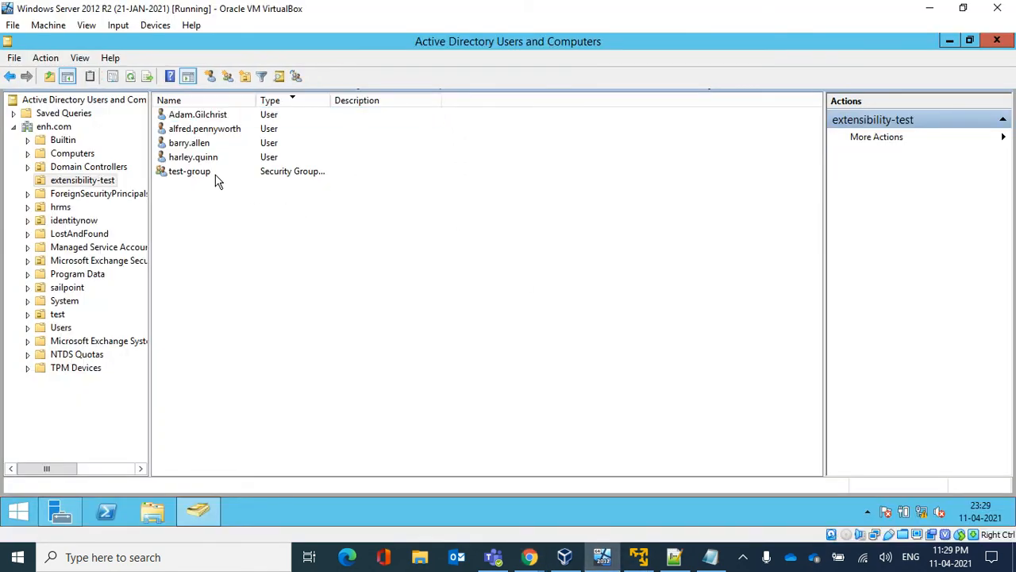
Step: Check test-group's five current members in its properties, then return to the Slack request form
double_click(217, 173)
click(462, 137)
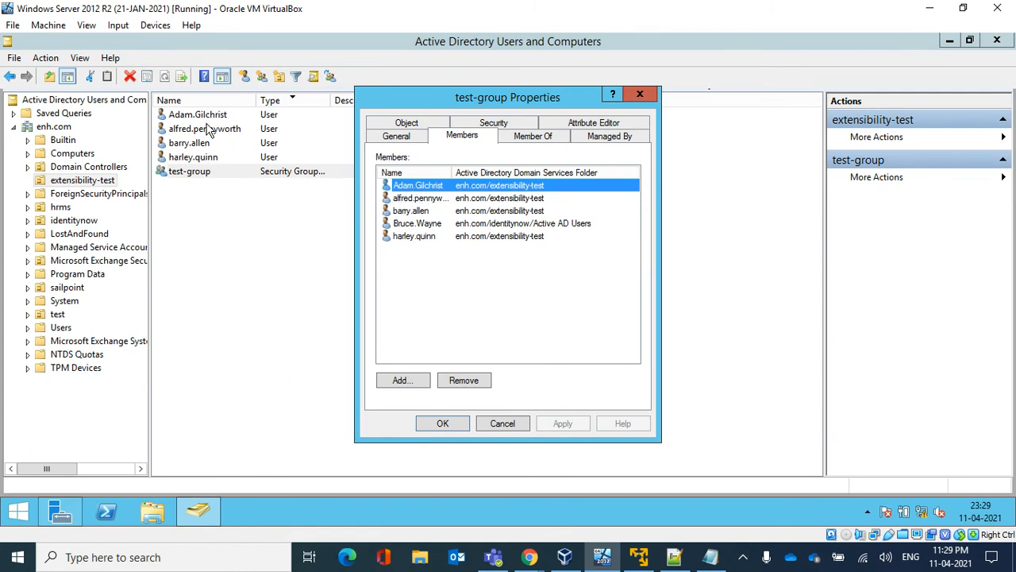
click(637, 96)
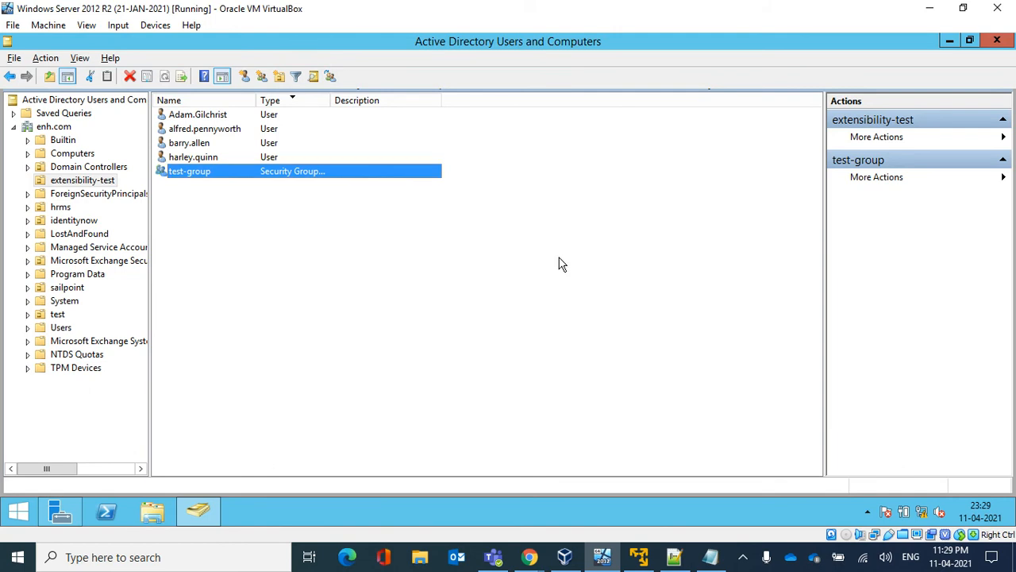
mouse_move(530, 557)
click(562, 499)
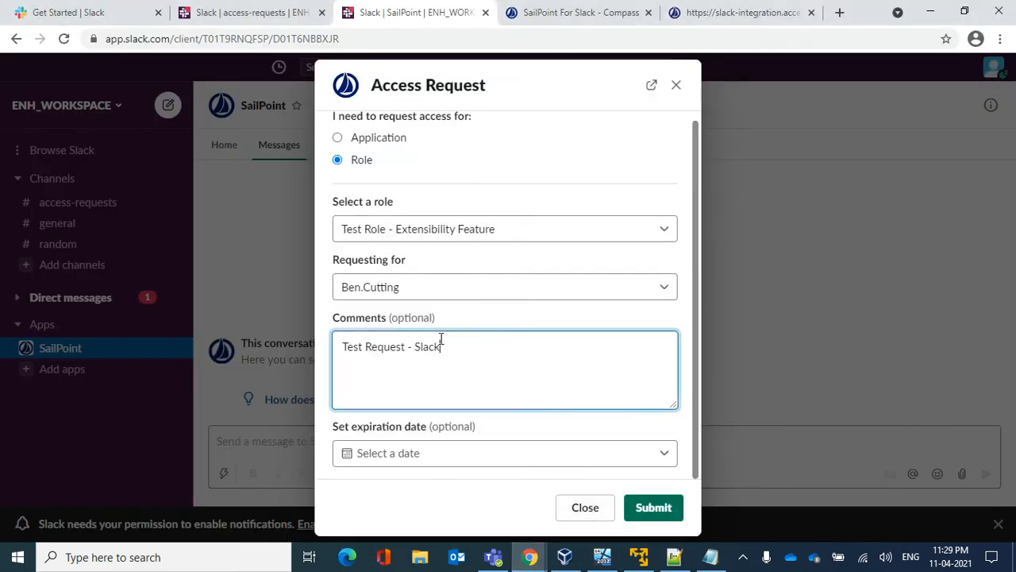
Step: Submit the Test Role - Extensibility Feature request, dismiss the confirmation, and bring up IdentityNow My Requests
click(657, 508)
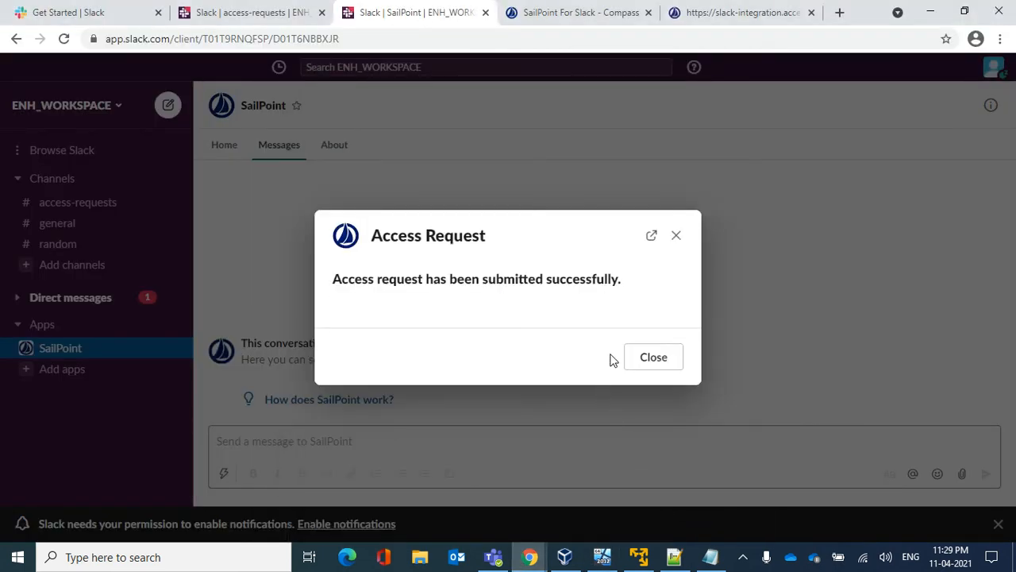
click(653, 358)
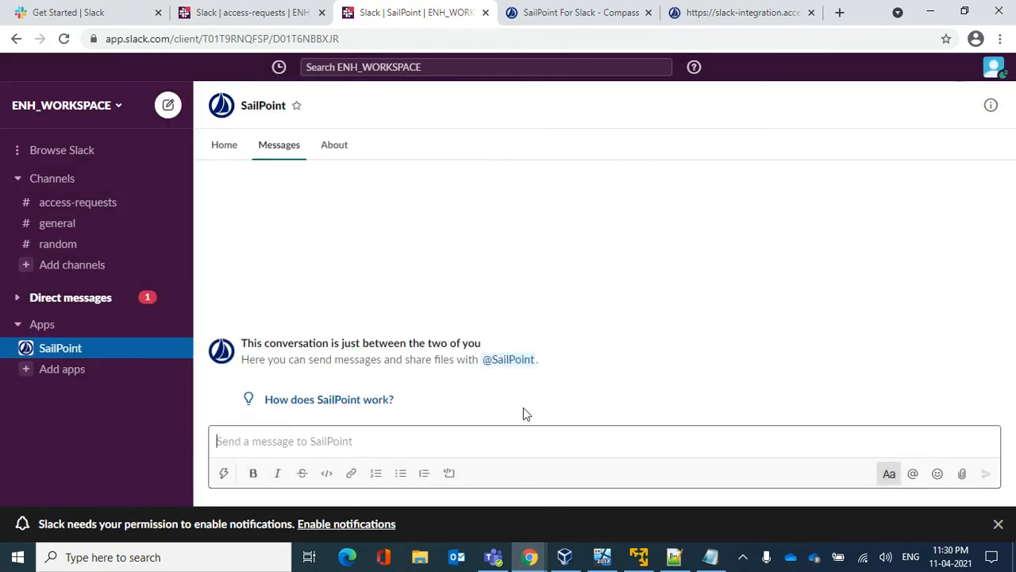
mouse_move(531, 556)
click(381, 496)
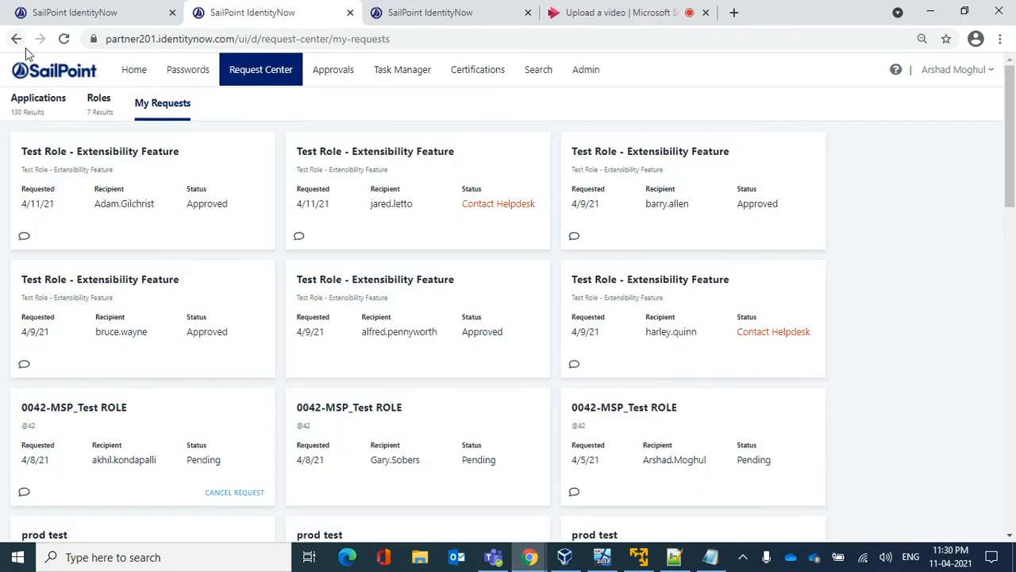
Step: Reload My Requests and view the new request's workflow details, glancing back at Slack
click(63, 38)
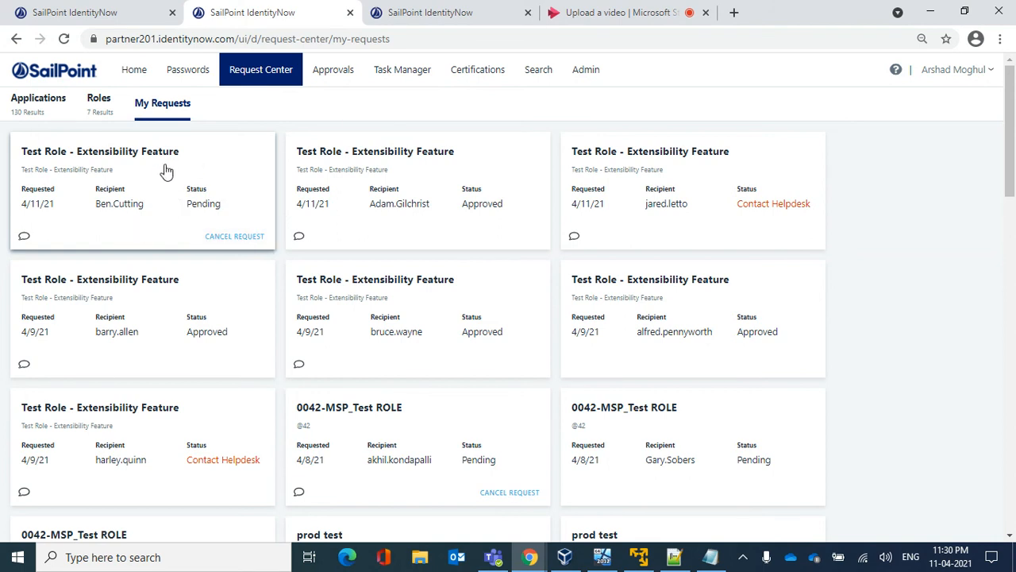
click(258, 205)
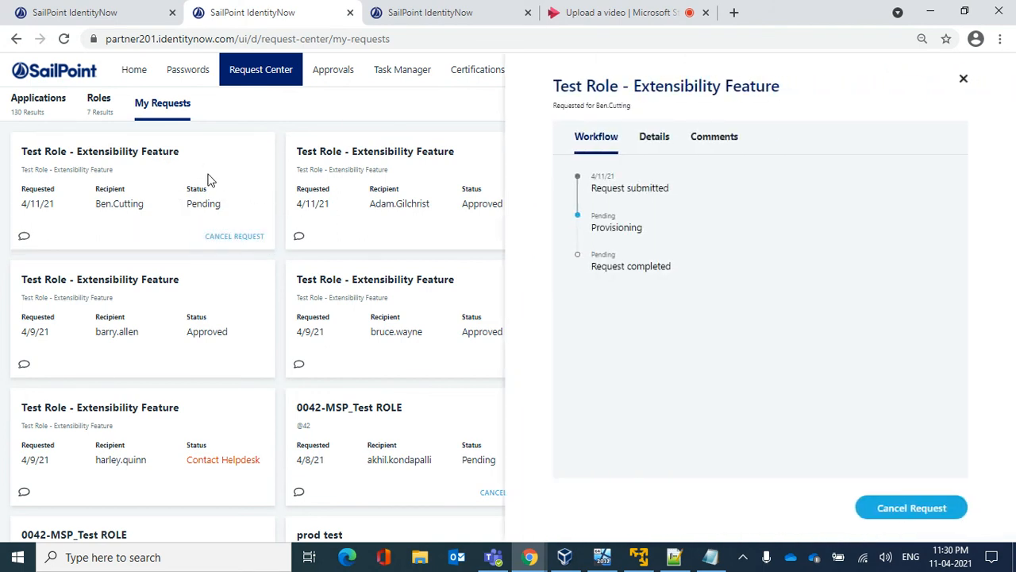
click(209, 177)
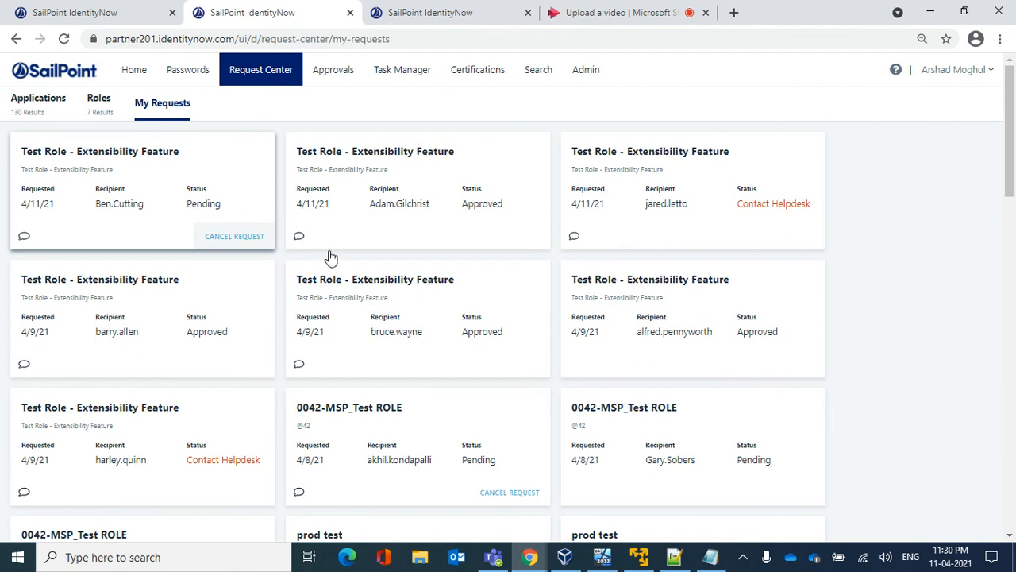
mouse_move(526, 562)
click(520, 515)
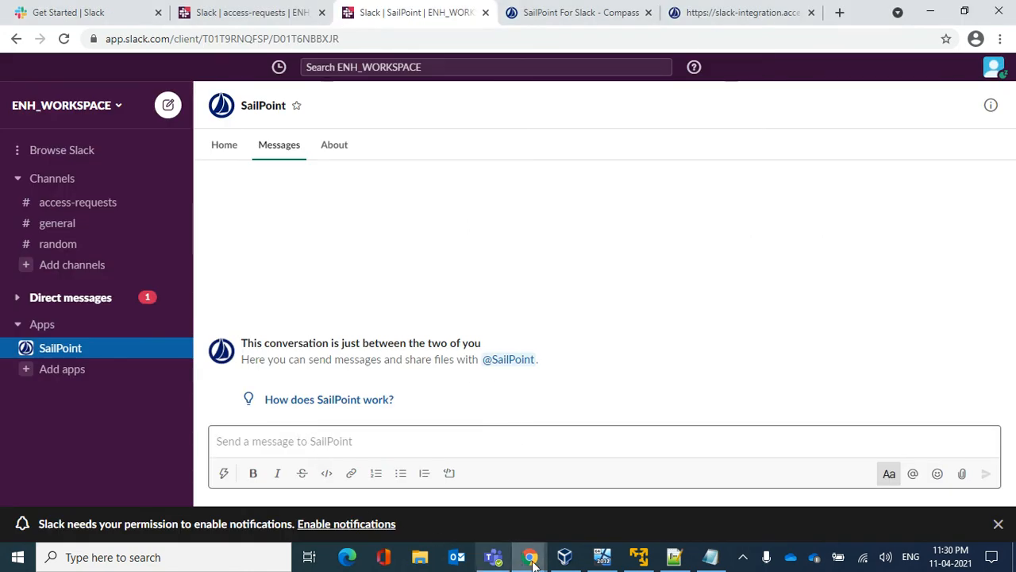
mouse_move(529, 558)
click(432, 489)
Step: Reopen the pending request's workflow and reload to check its provisioning progress
click(158, 167)
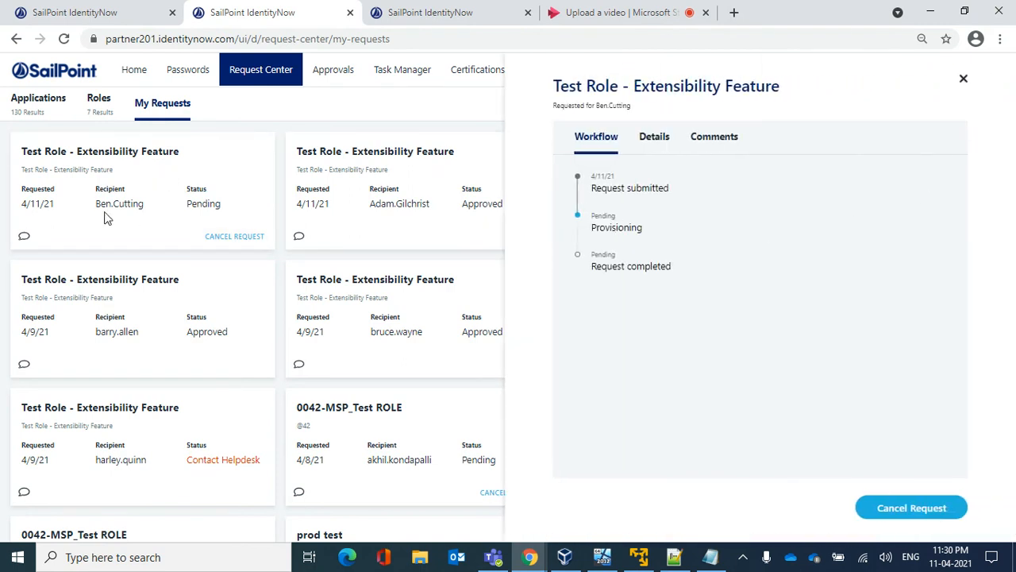
click(65, 39)
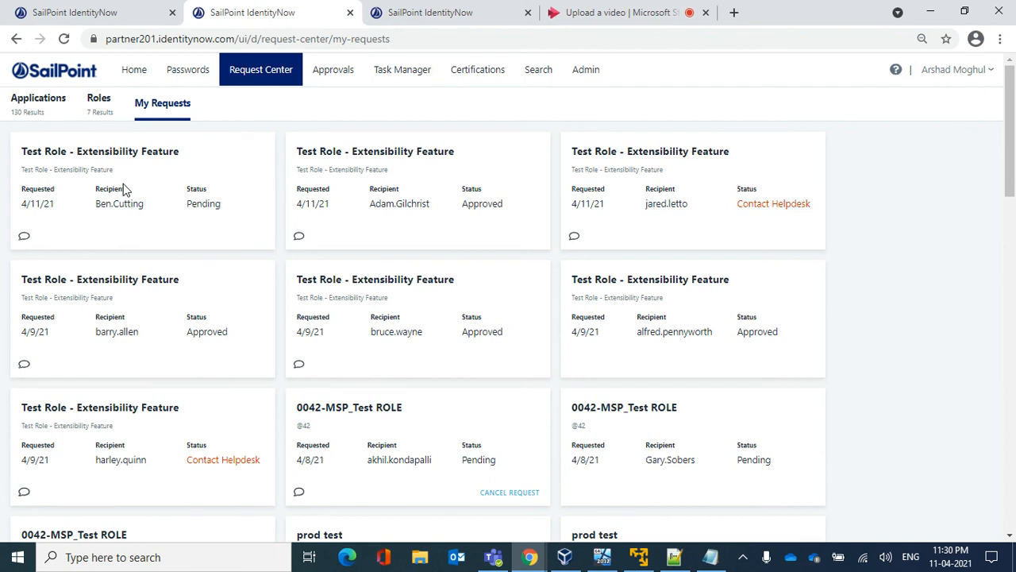
click(123, 189)
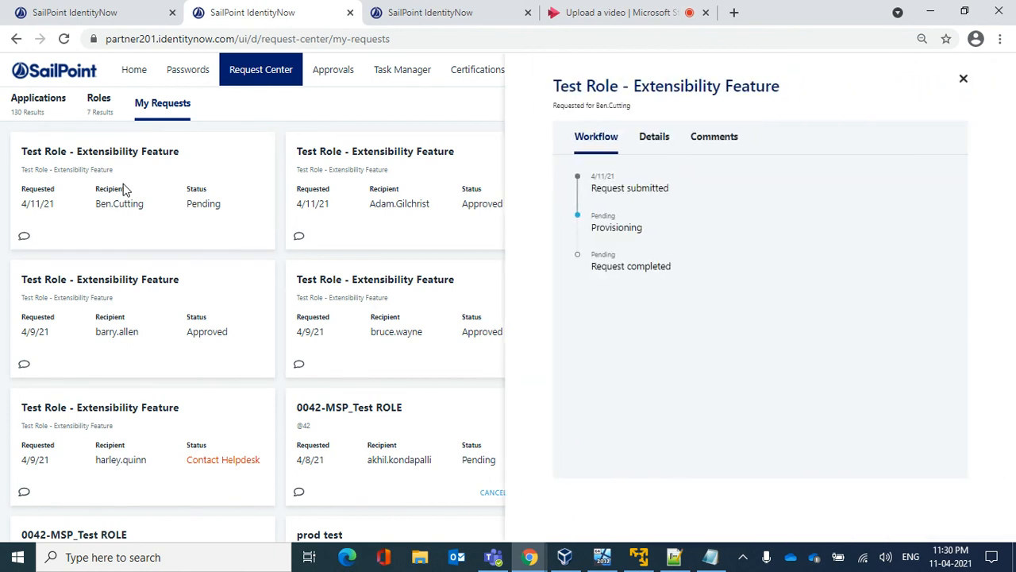
click(63, 38)
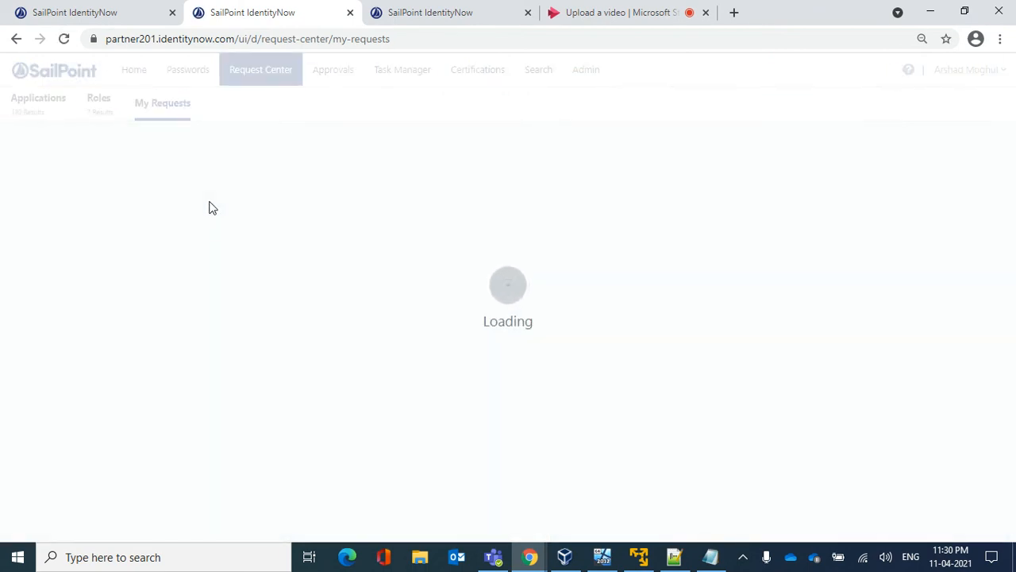
Step: Reload My Requests and confirm the newest Test Role - Extensibility Feature request completed on 4/11/21
click(210, 208)
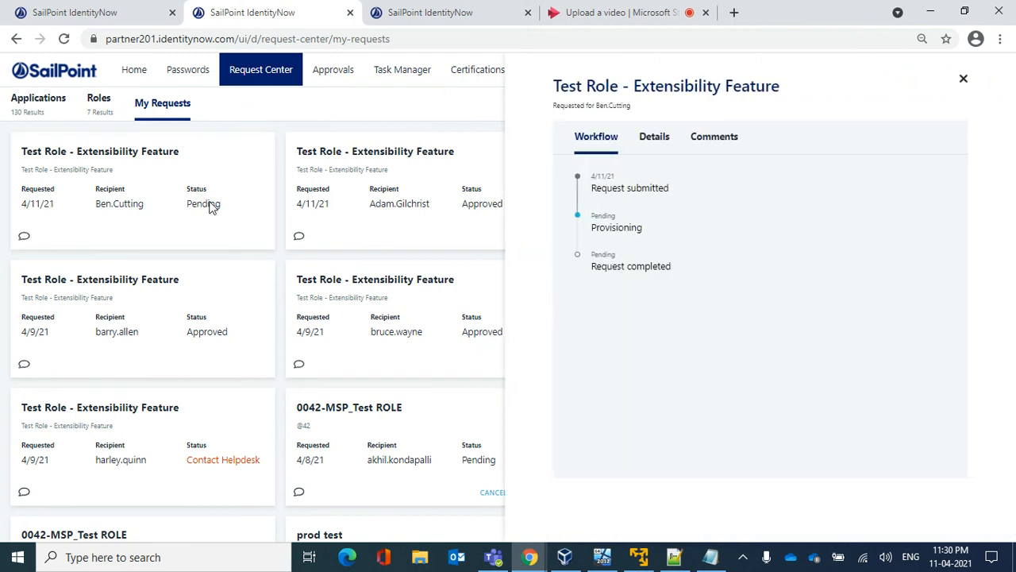
click(211, 208)
click(63, 39)
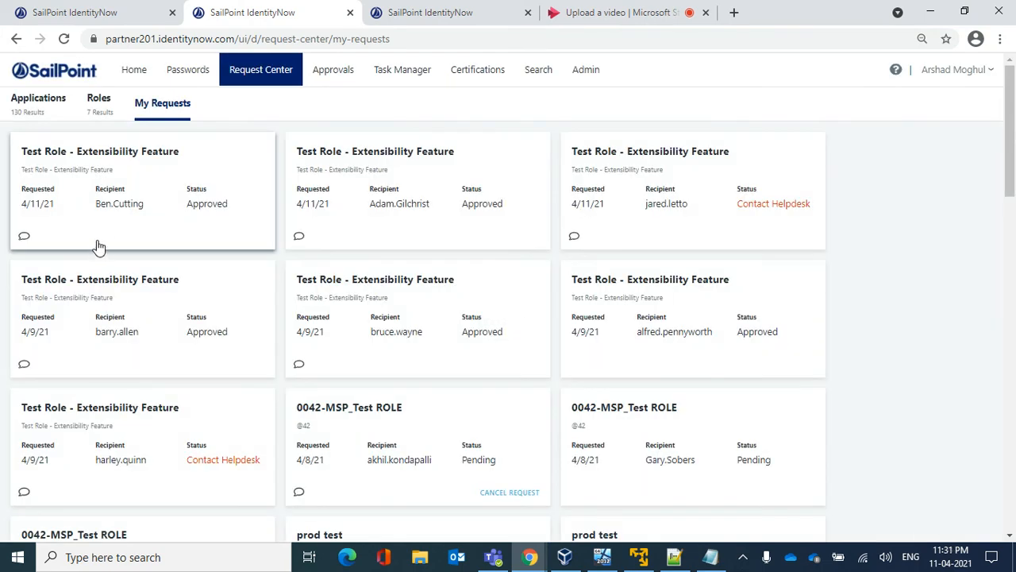
click(159, 226)
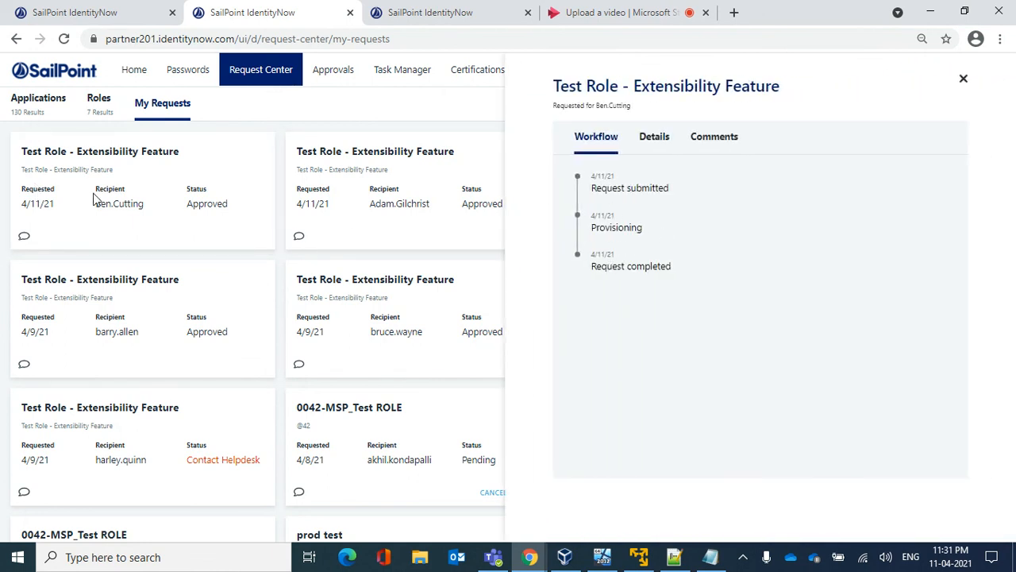
click(963, 79)
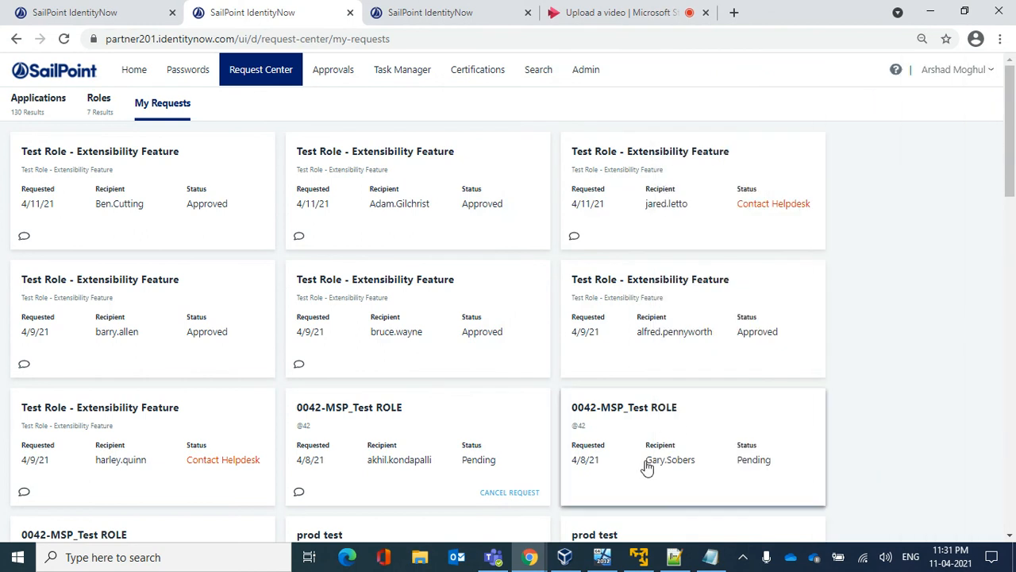
Step: Refresh the extensibility-test OU in Active Directory Users and Computers to reveal the new user
click(602, 557)
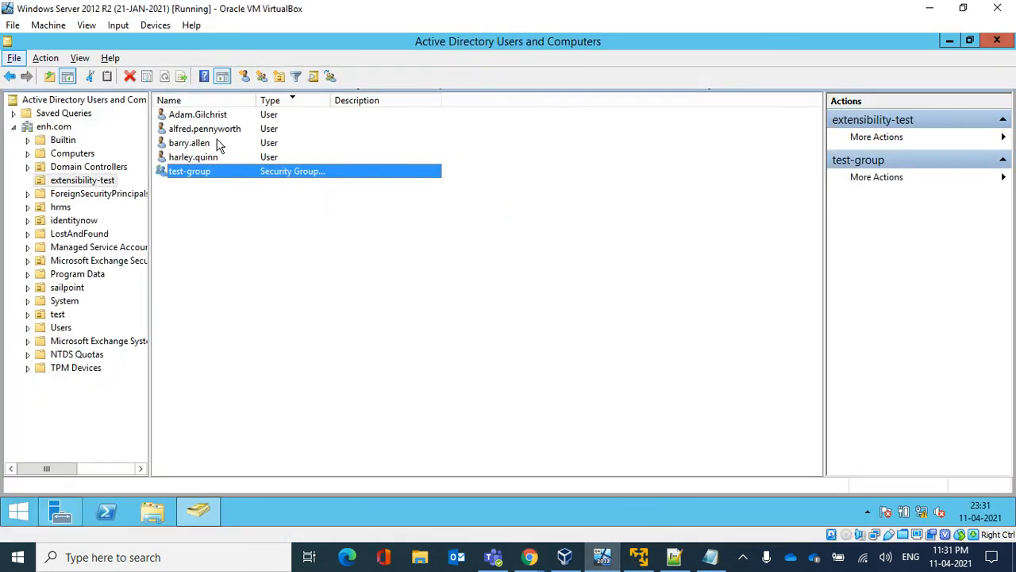
click(83, 181)
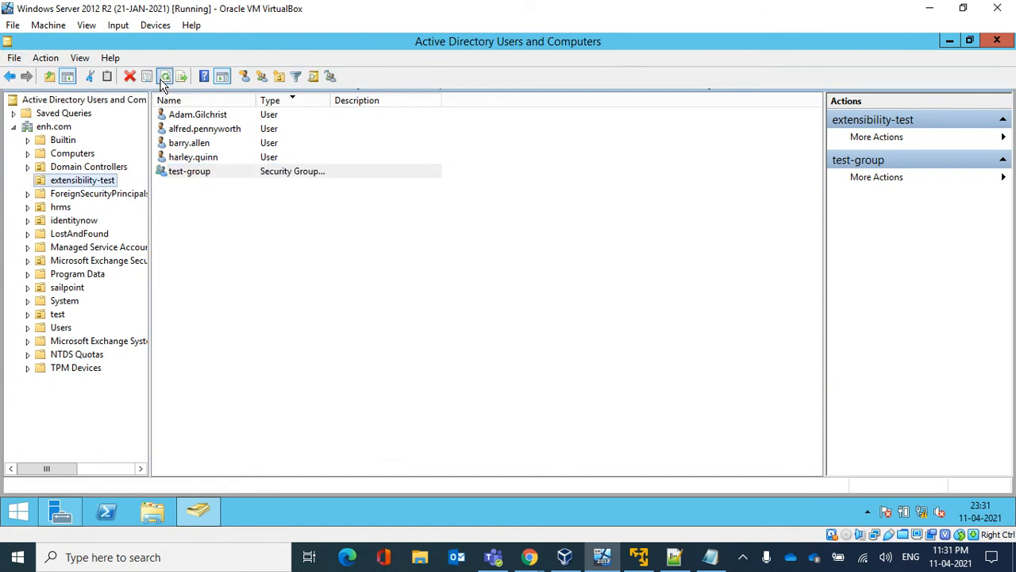
click(177, 158)
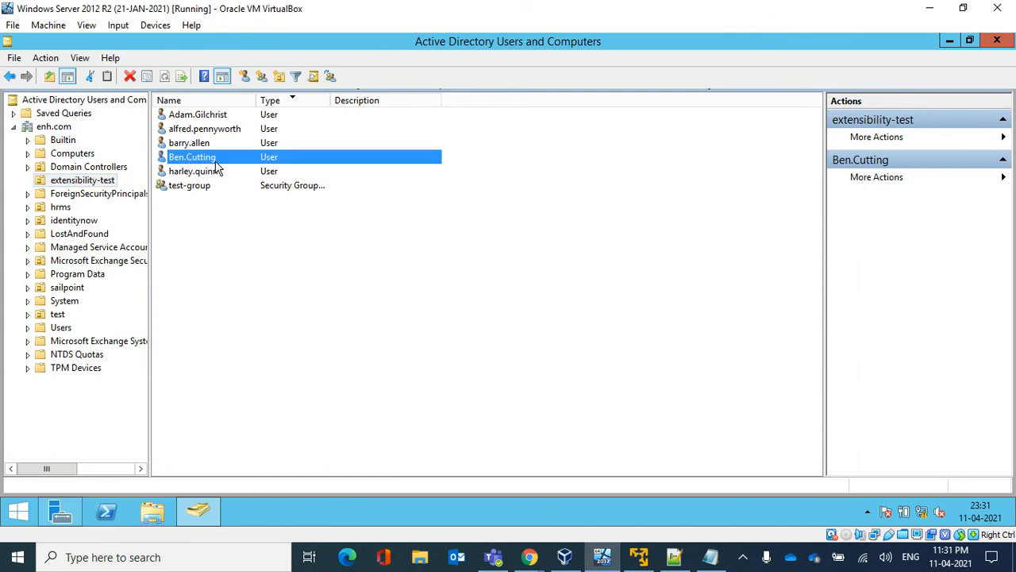
Step: Verify test-group's Members list now includes the newly added user, then return to Slack
double_click(188, 186)
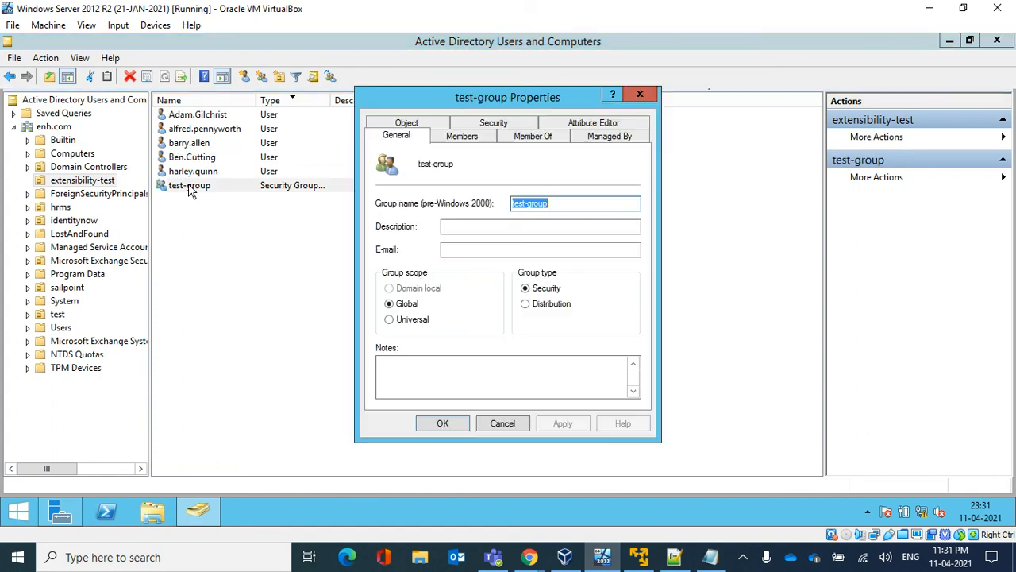
click(455, 136)
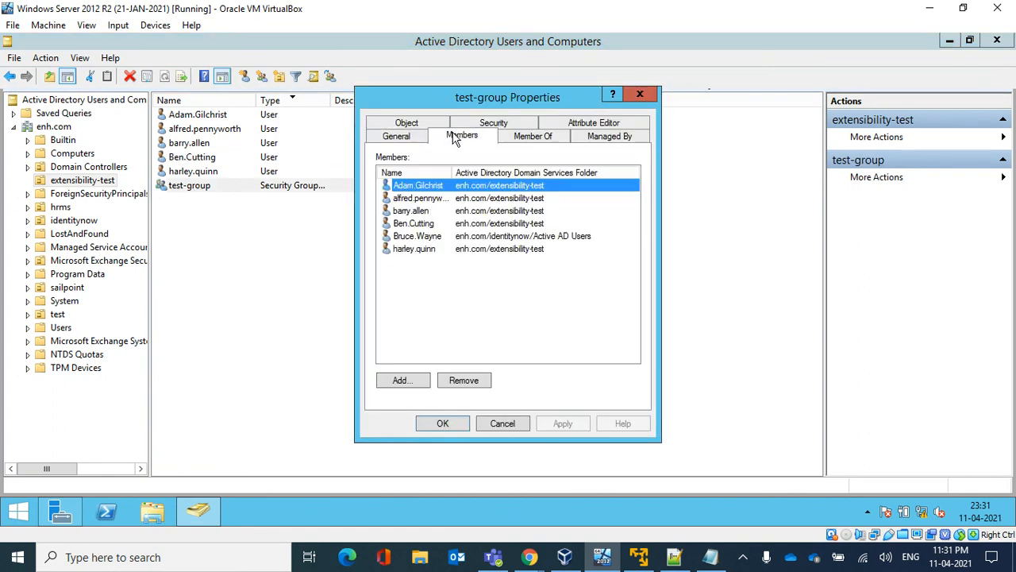
click(421, 224)
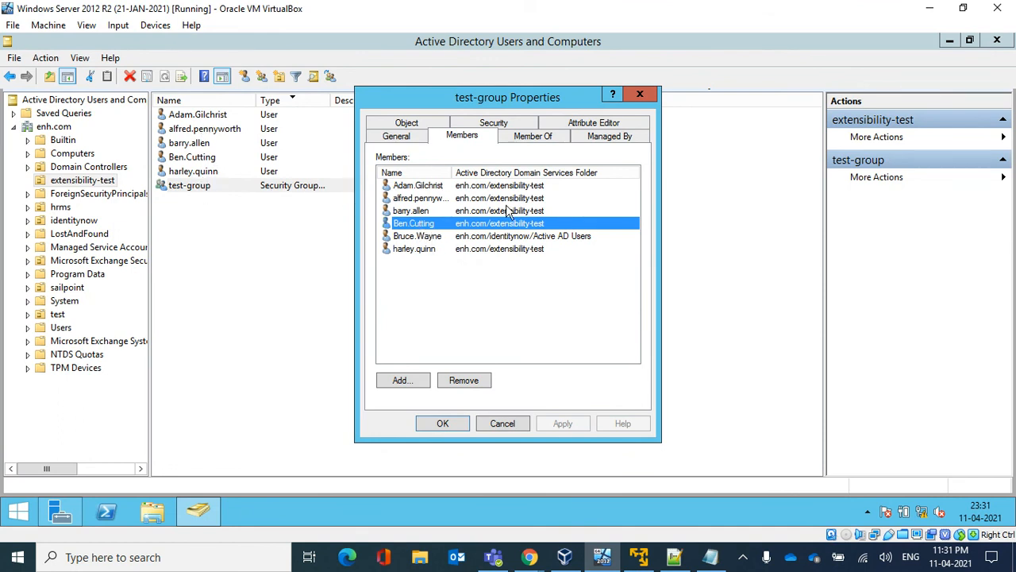
click(640, 96)
mouse_move(529, 556)
click(516, 468)
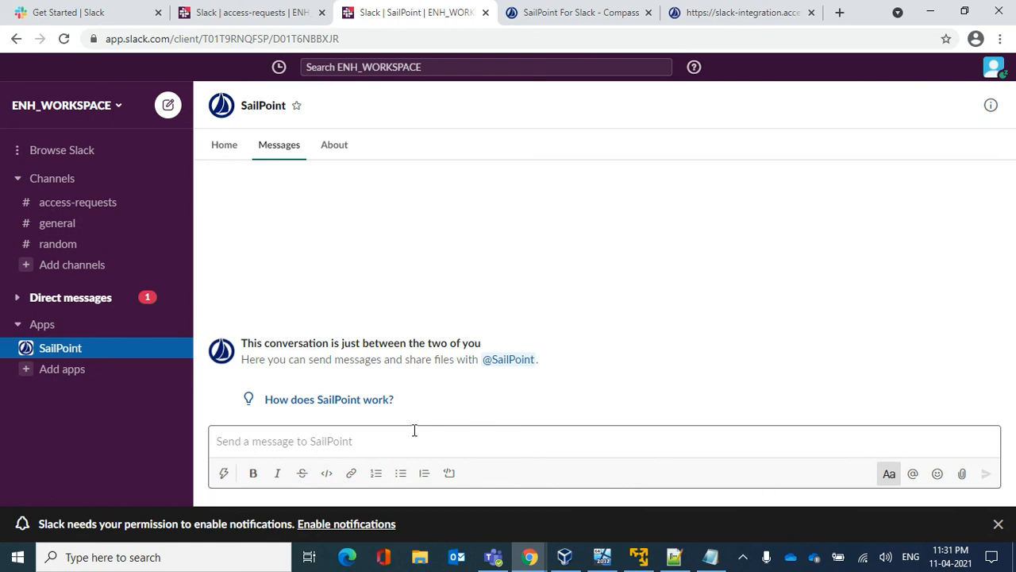
Step: Glance at the IdentityNow requests page in Chrome, then show the Microsoft Stream recording tab
mouse_move(530, 556)
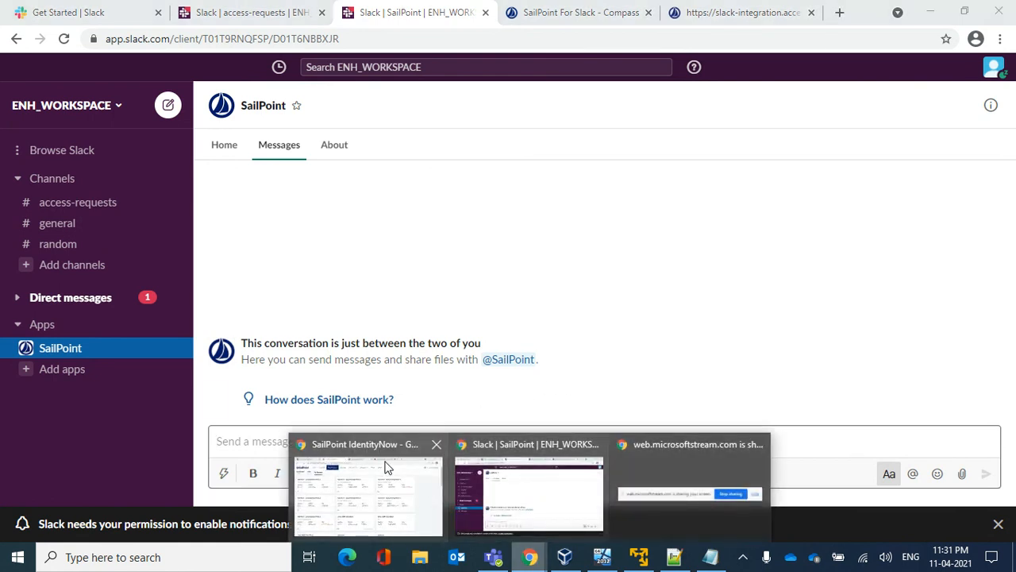
click(373, 484)
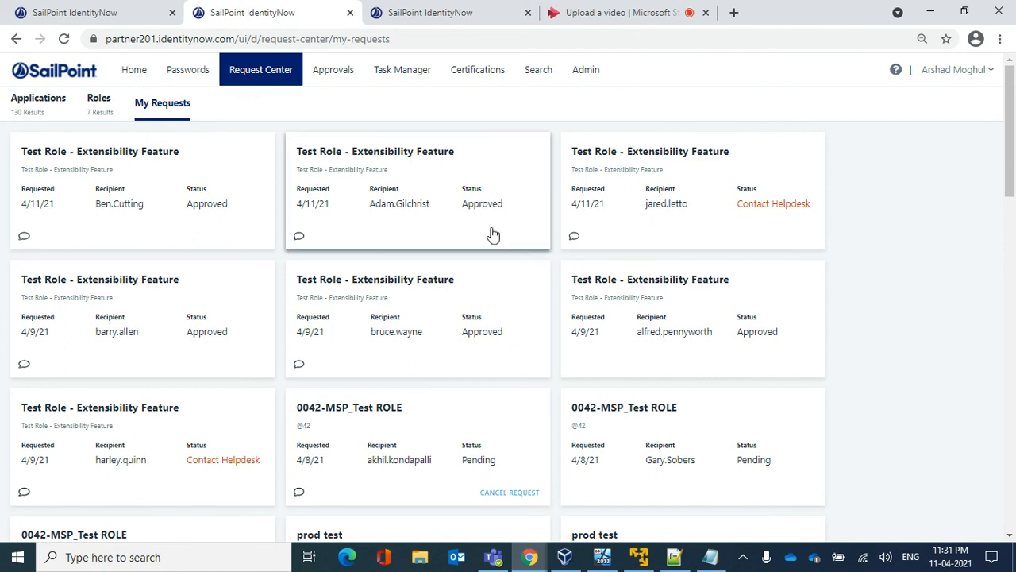
click(609, 13)
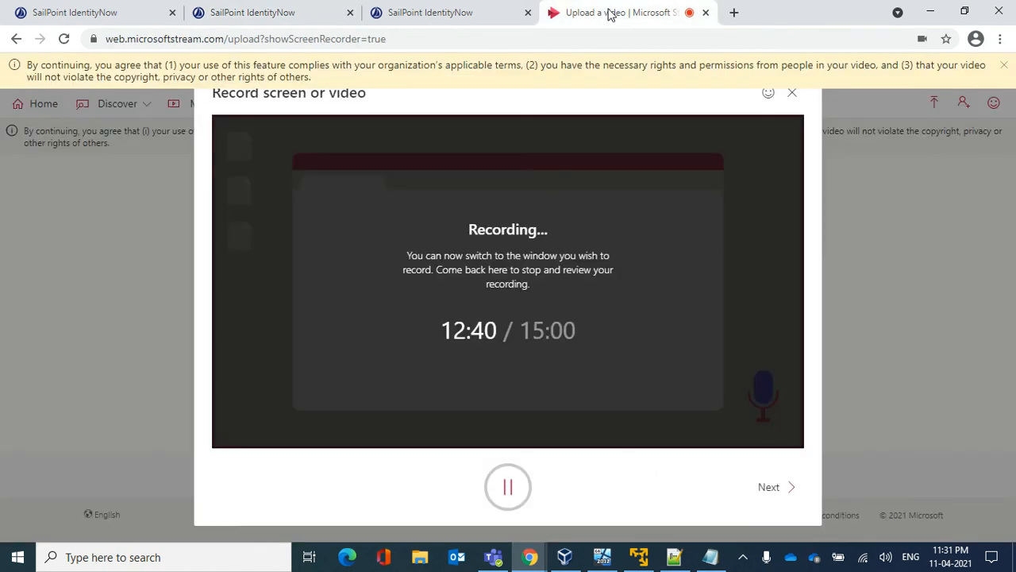